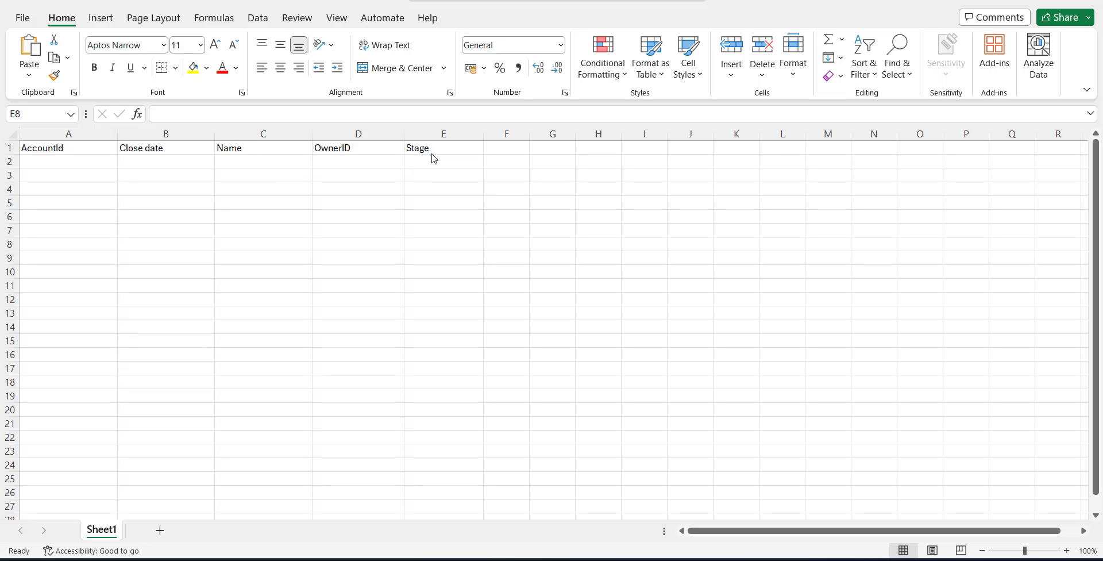
# Step: Paste the five close dates into column B and widen the Name column
pyautogui.click(174, 164)
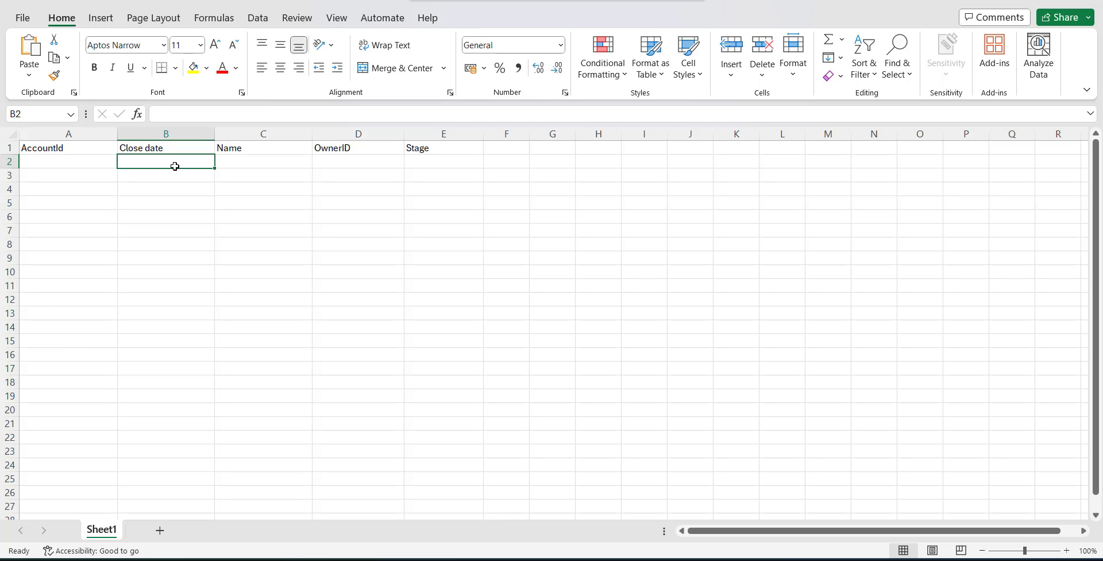
pyautogui.write('03/28/2024 03/24/2024 03/18/2024 03/20/2024 03/21/2024')
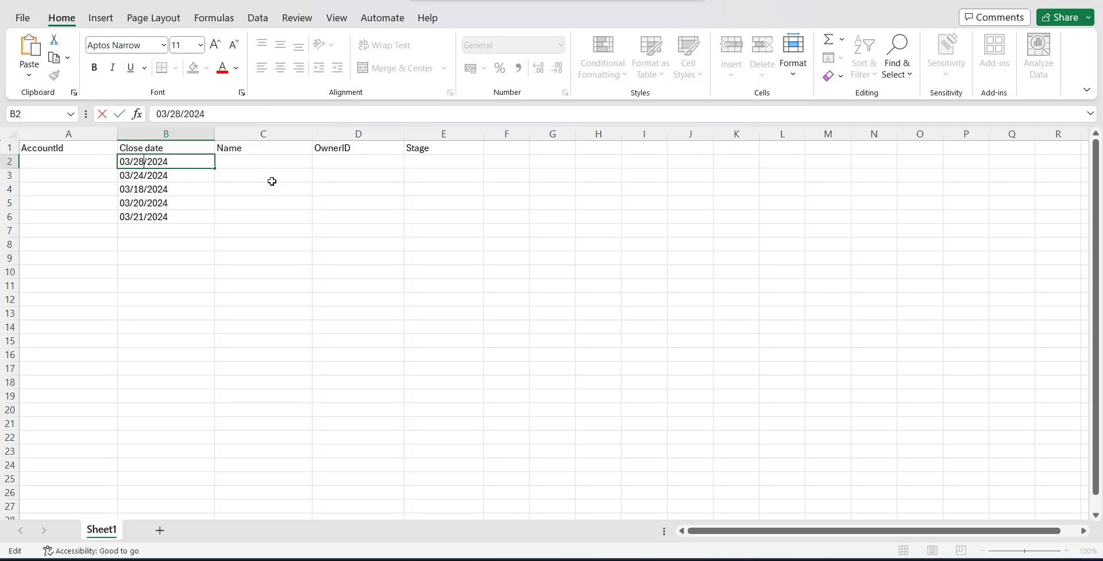
pyautogui.click(260, 163)
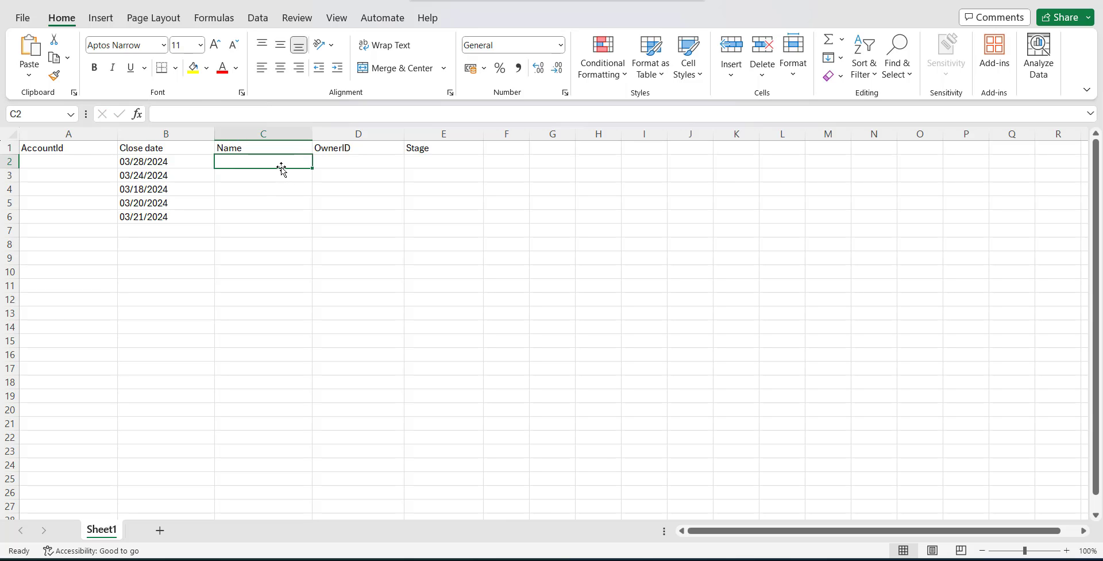
pyautogui.moveTo(317, 136); pyautogui.dragTo(318, 136)
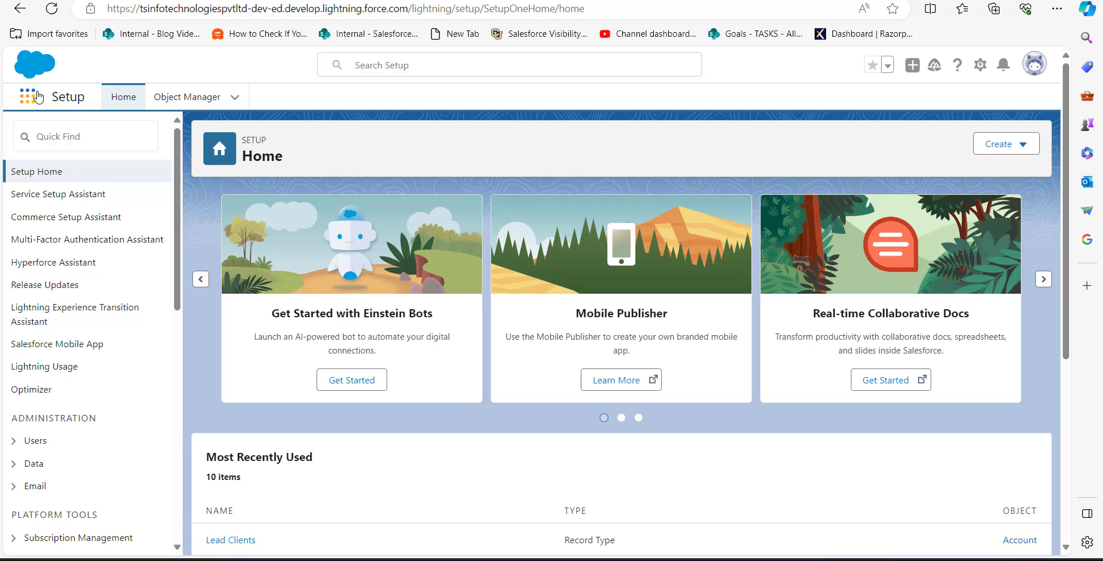
# Step: Open the Express Logistics and Transport account via Quick Find 'acc' and Accounts
pyautogui.click(83, 139)
pyautogui.write('acc')
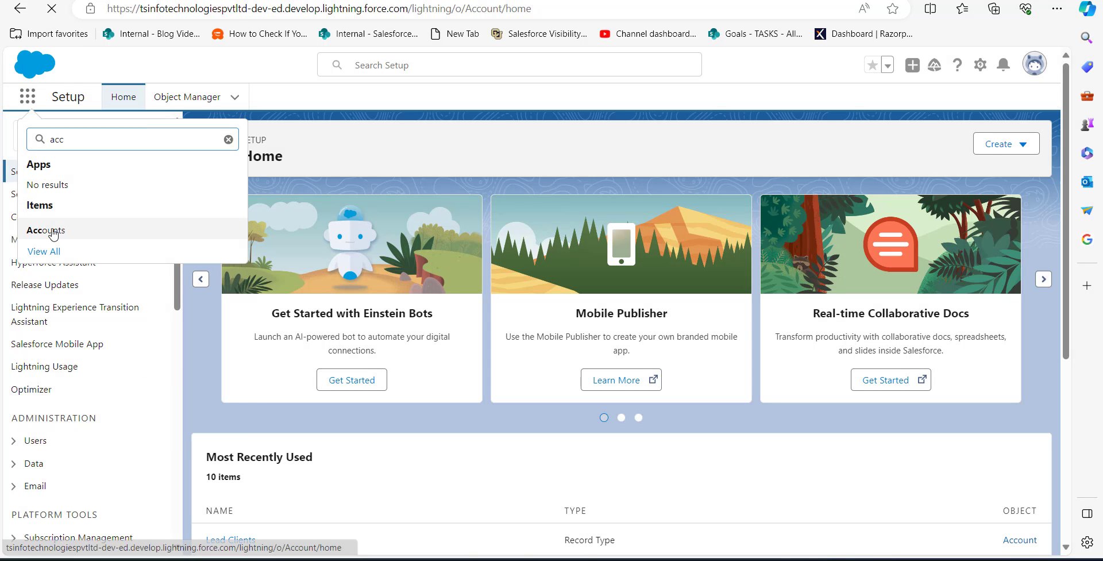
pyautogui.click(129, 218)
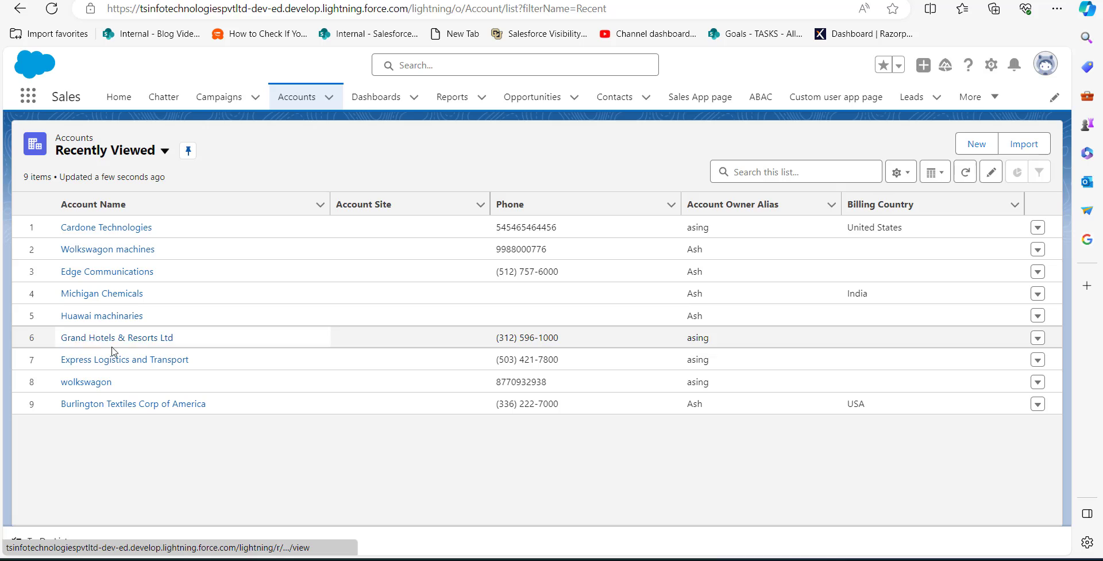
pyautogui.click(99, 361)
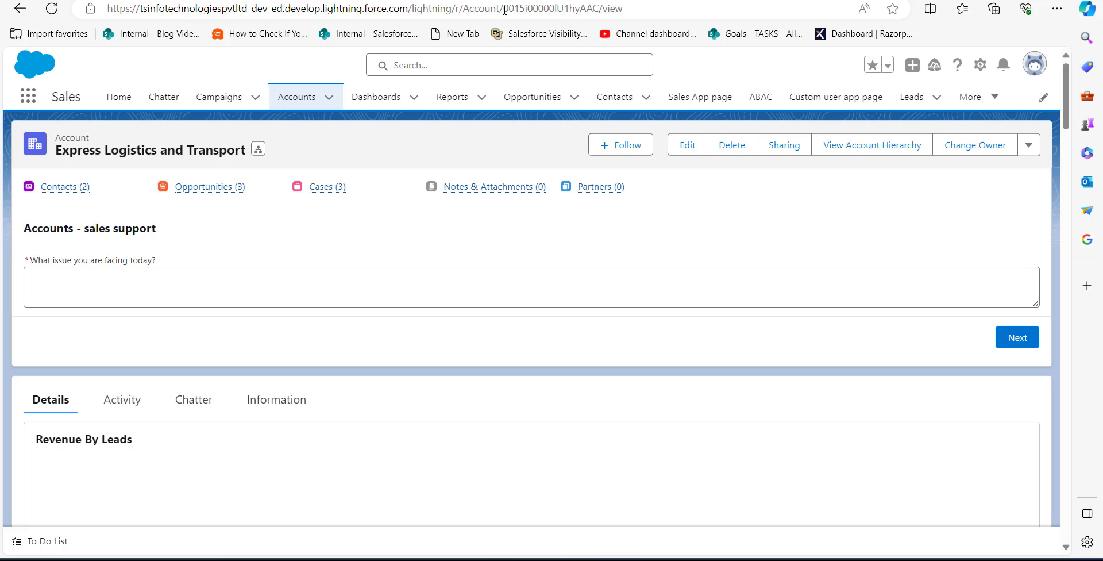
# Step: Copy the account's record id from the address bar and return to the Book4 workbook
pyautogui.moveTo(504, 10); pyautogui.dragTo(581, 12)
pyautogui.click(658, 557)
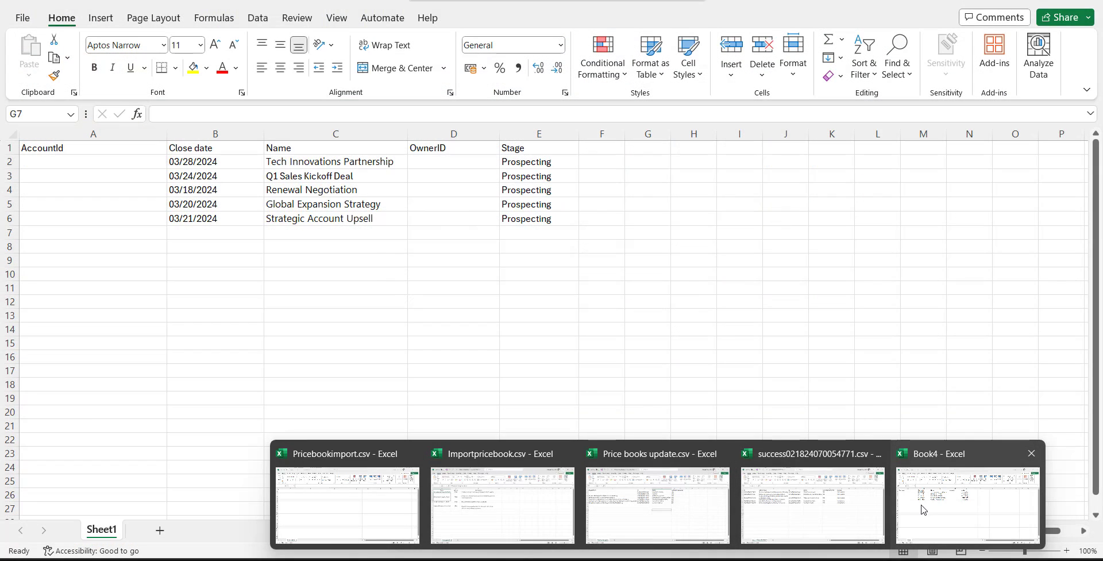
pyautogui.click(922, 505)
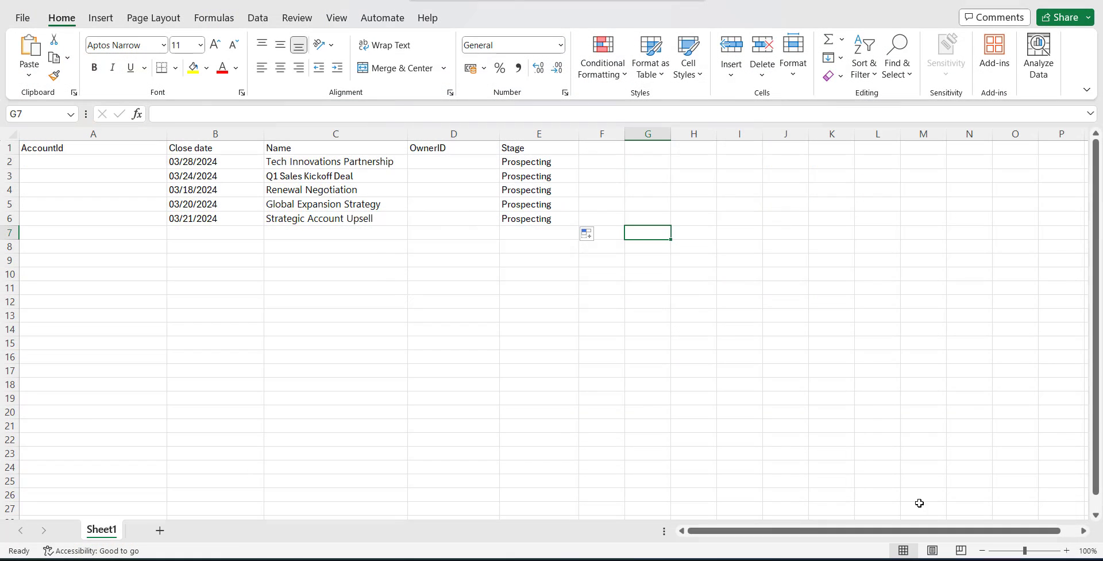
# Step: Paste the account id into A2, fill it down to A6, and switch to Data Loader
pyautogui.click(143, 164)
pyautogui.write('0015i00000lU1hy')
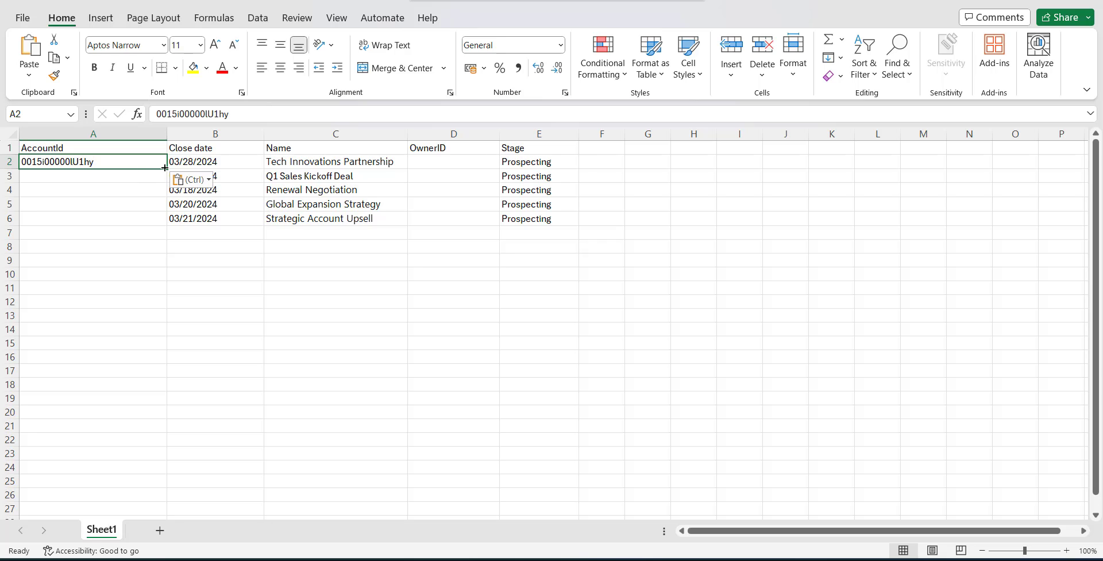
pyautogui.moveTo(165, 168); pyautogui.dragTo(158, 220)
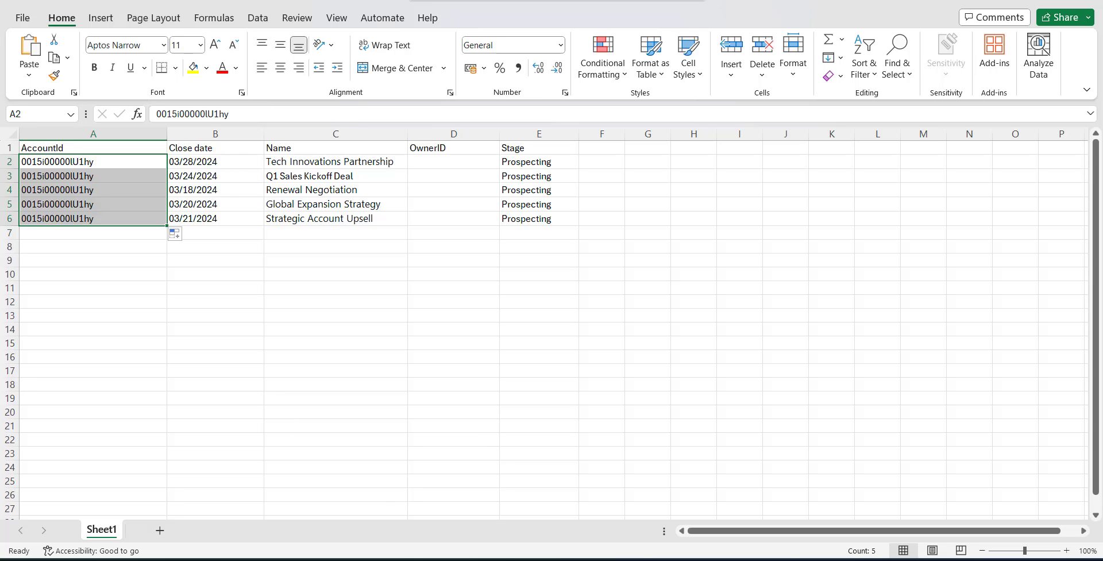
pyautogui.moveTo(402, 555)
pyautogui.click(402, 526)
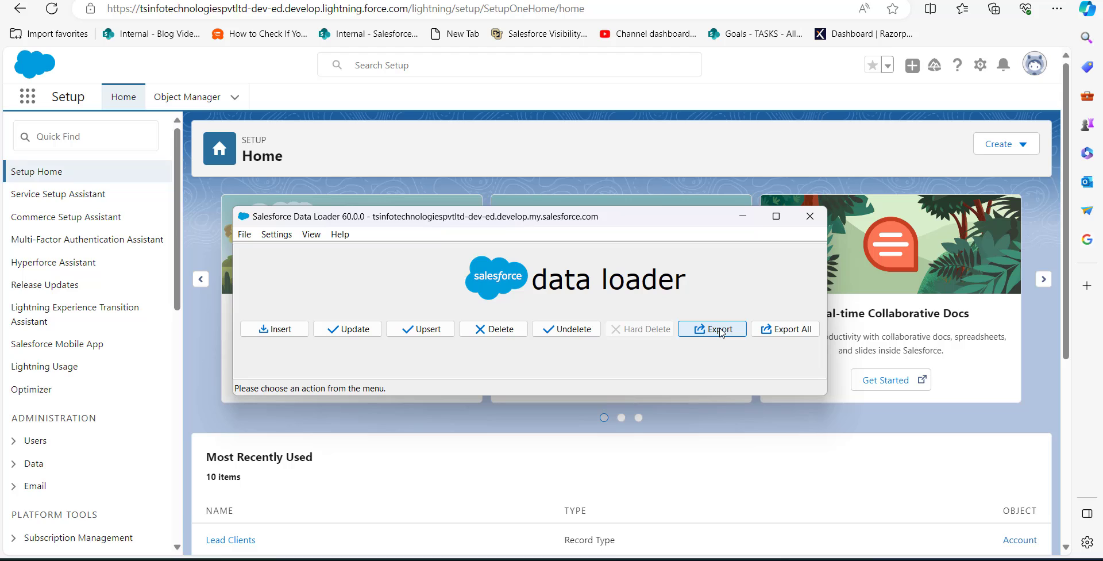
# Step: Set up an Account export with target file extractaccount.csv
pyautogui.click(722, 332)
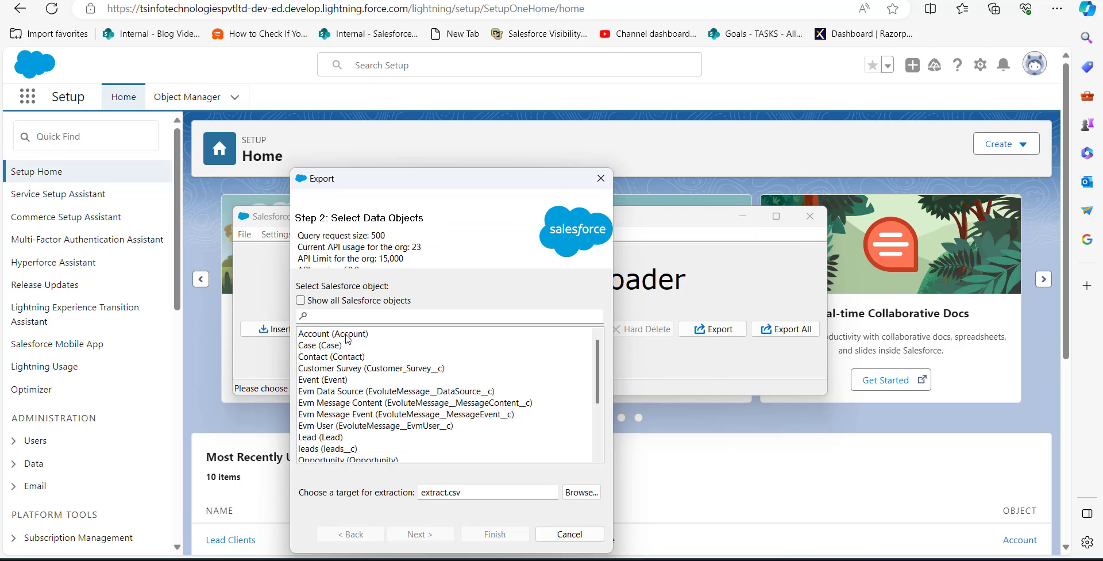
pyautogui.click(346, 335)
pyautogui.scroll(-1, 402, 396)
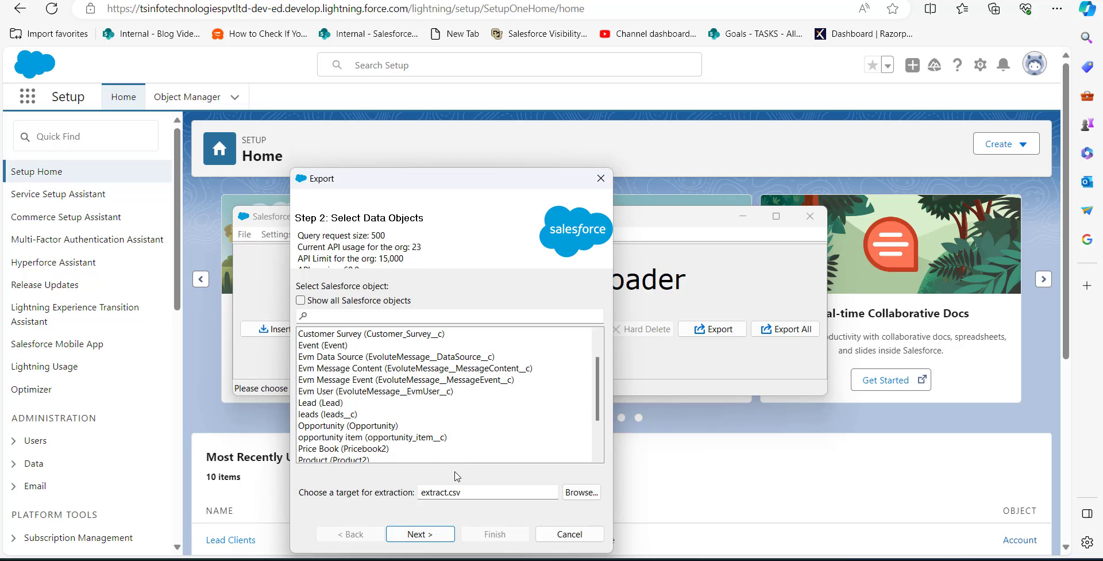
pyautogui.click(447, 492)
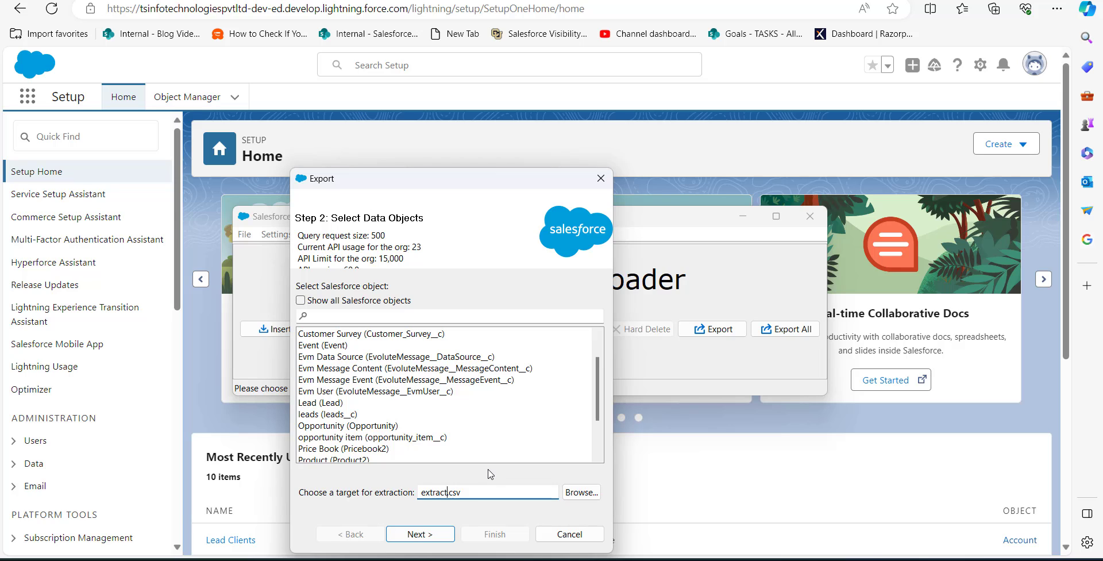
pyautogui.write('account')
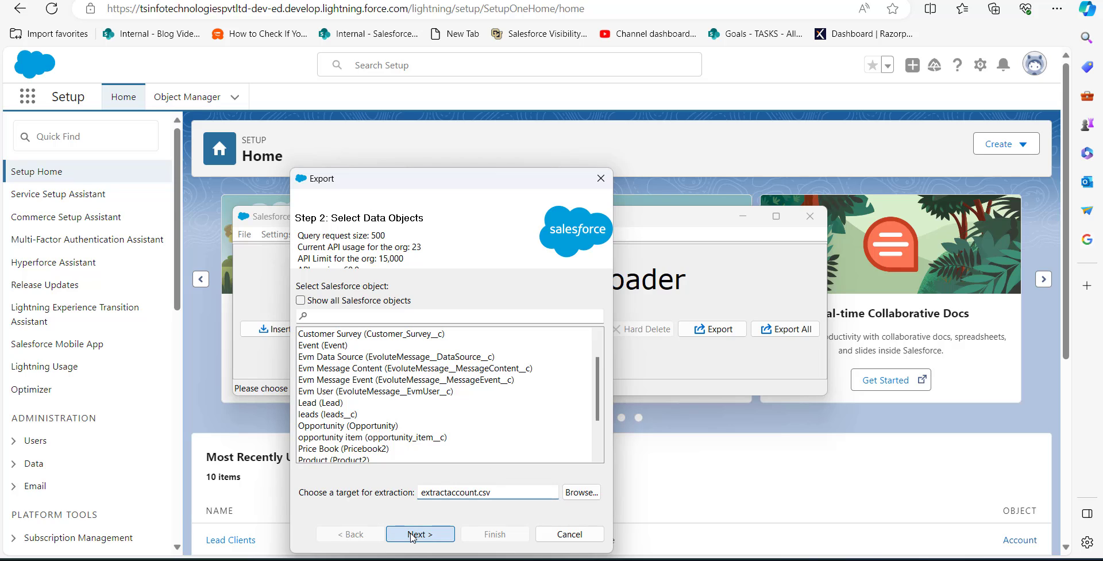
pyautogui.click(443, 534)
# Step: Add the Name field to the query, run the export, and open the results in Excel
pyautogui.write('Na')
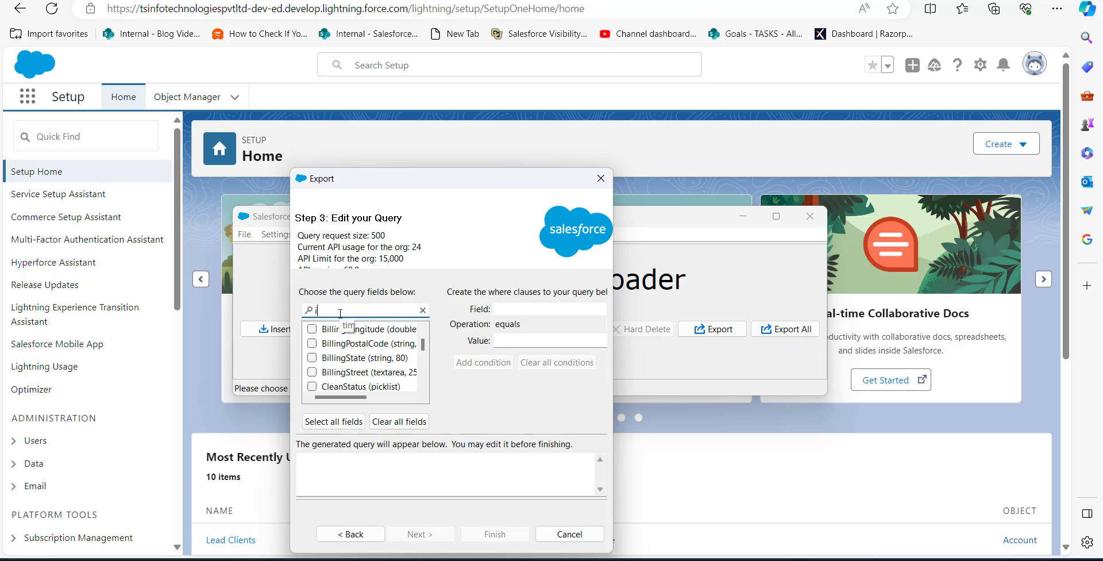
pyautogui.write('me')
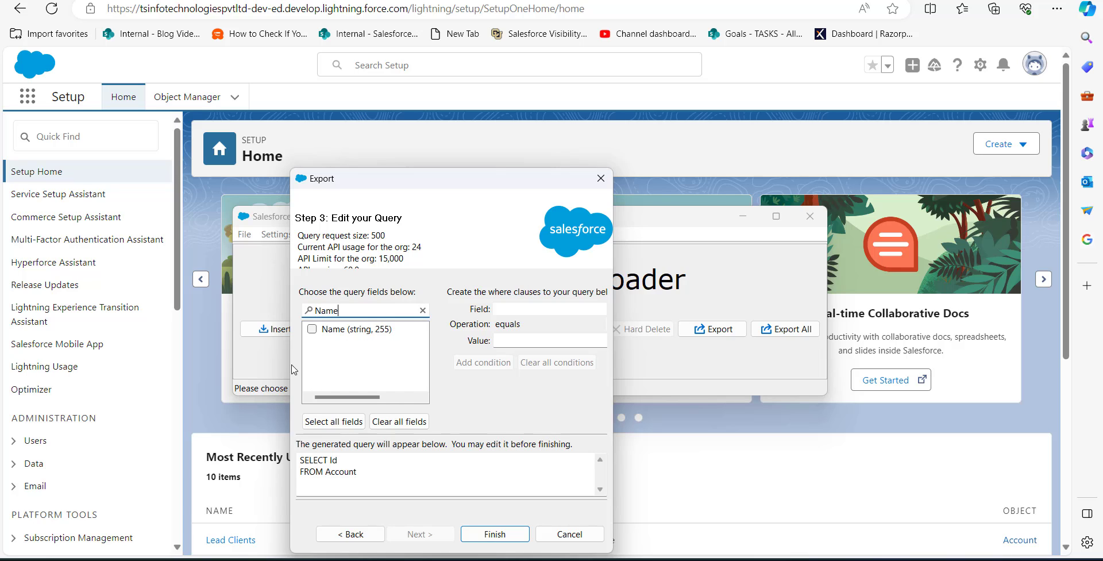
pyautogui.click(312, 329)
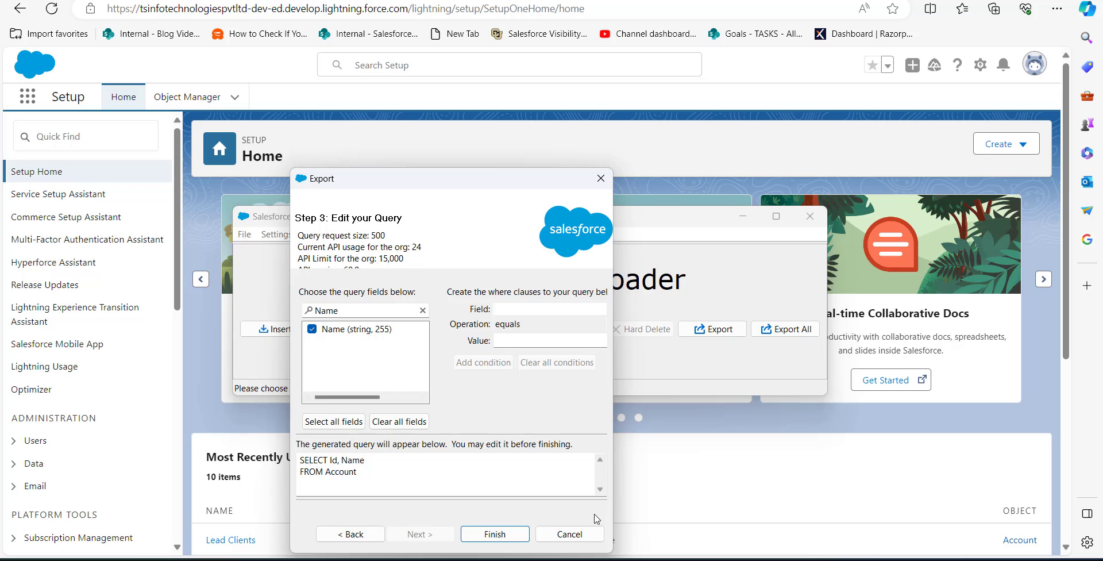
pyautogui.click(496, 534)
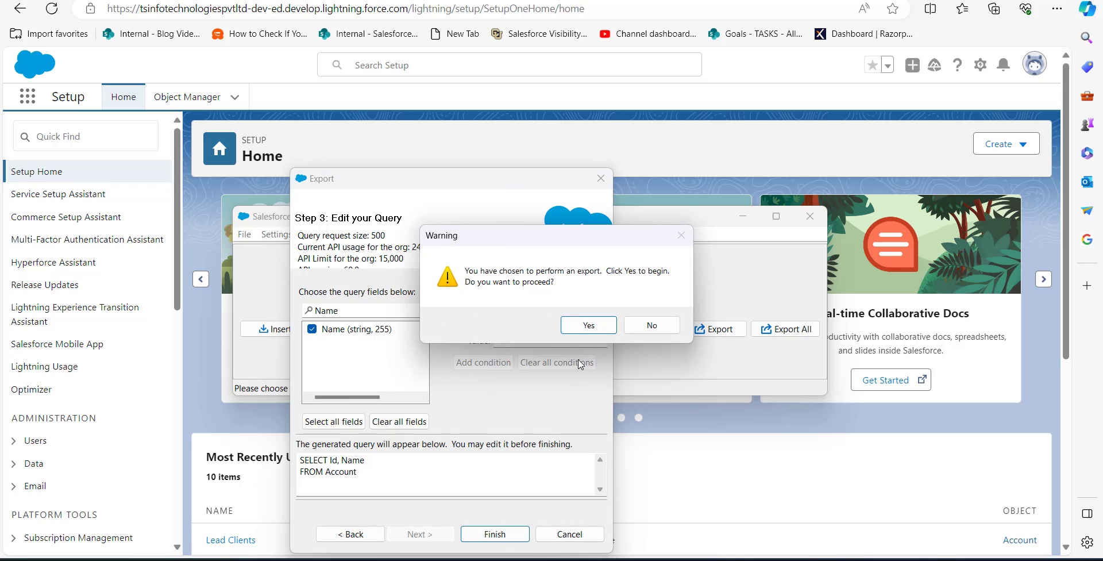
pyautogui.click(582, 327)
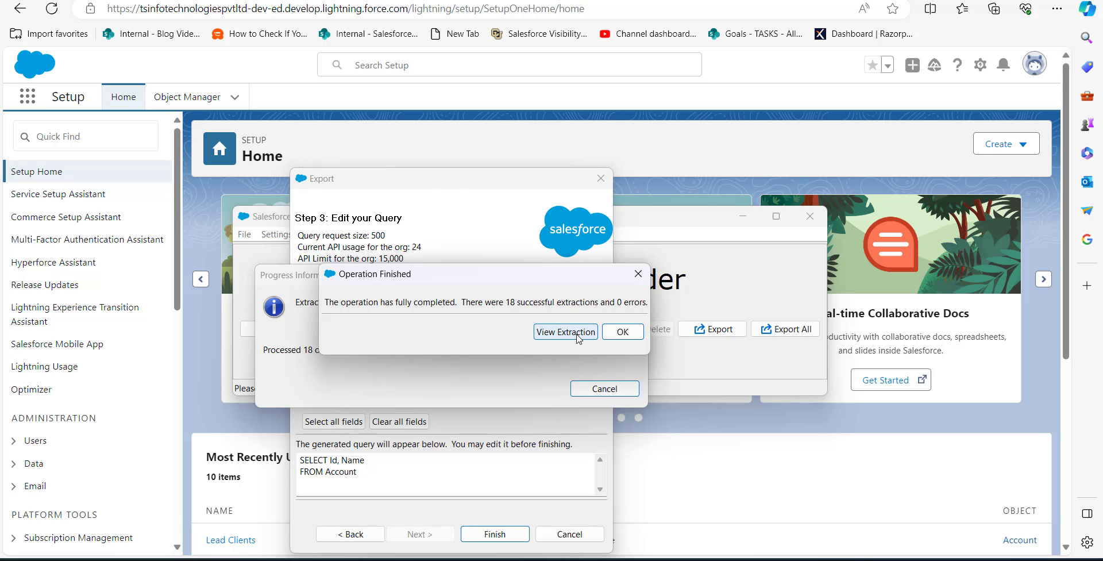
pyautogui.click(578, 332)
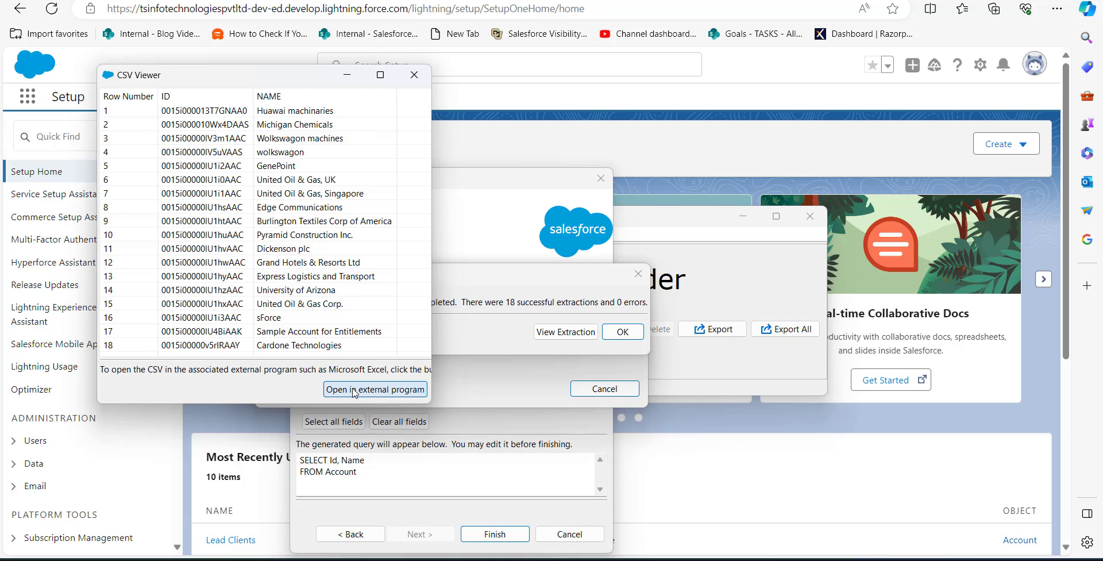
pyautogui.click(355, 390)
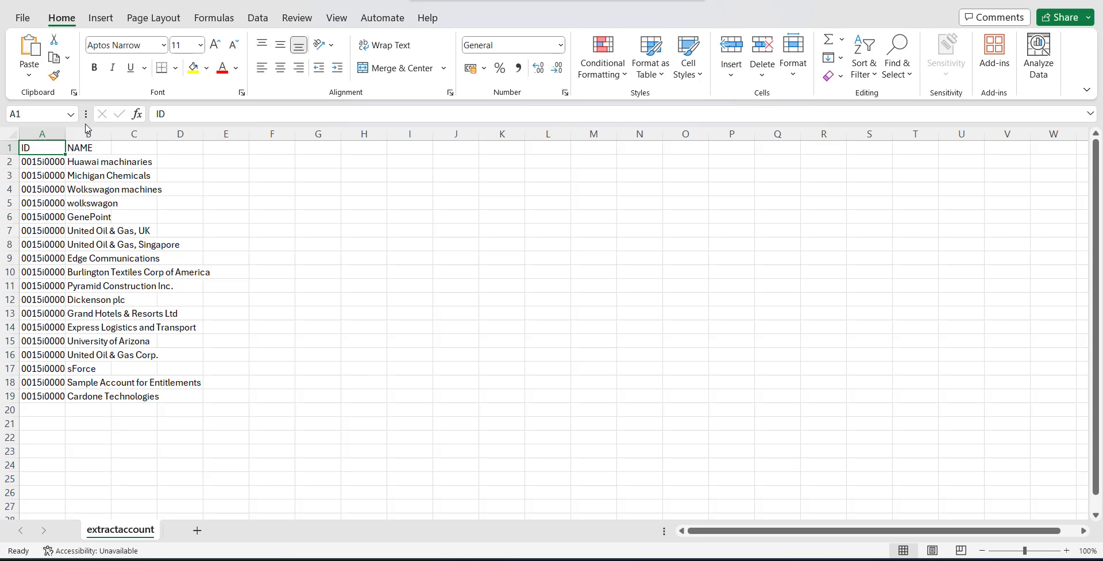
# Step: Widen column A to show full account IDs, then select OwnerID cell D2 in the opportunity workbook
pyautogui.moveTo(65, 134); pyautogui.dragTo(430, 145)
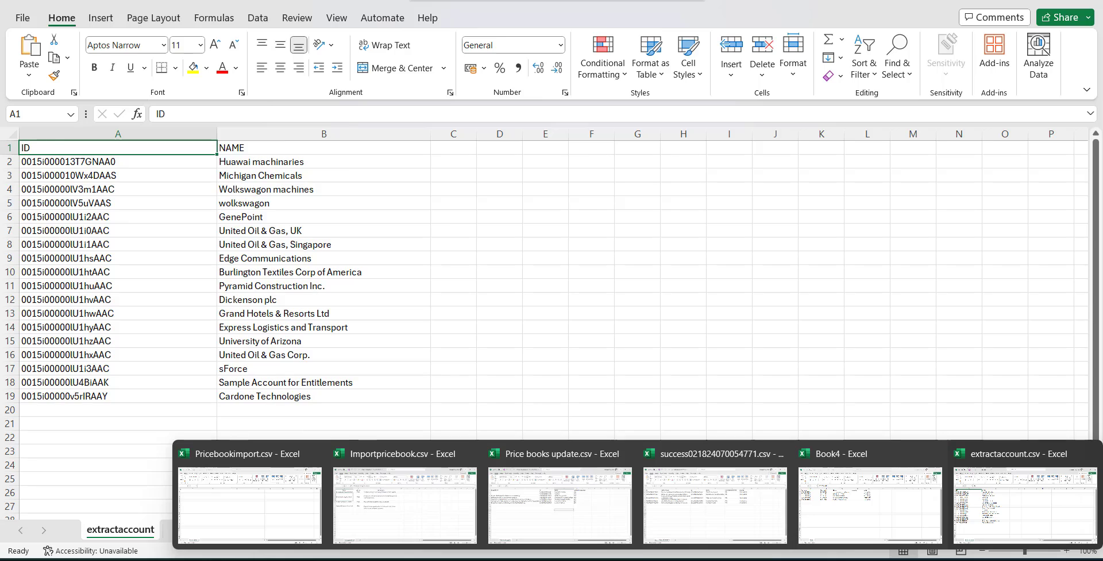
pyautogui.click(574, 514)
pyautogui.click(198, 347)
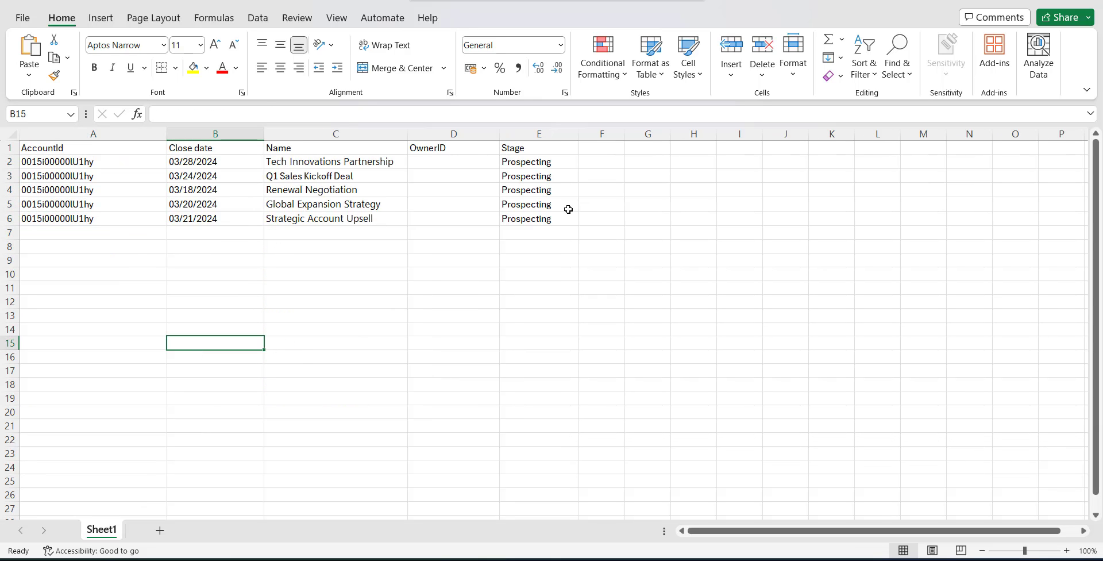
pyautogui.click(451, 164)
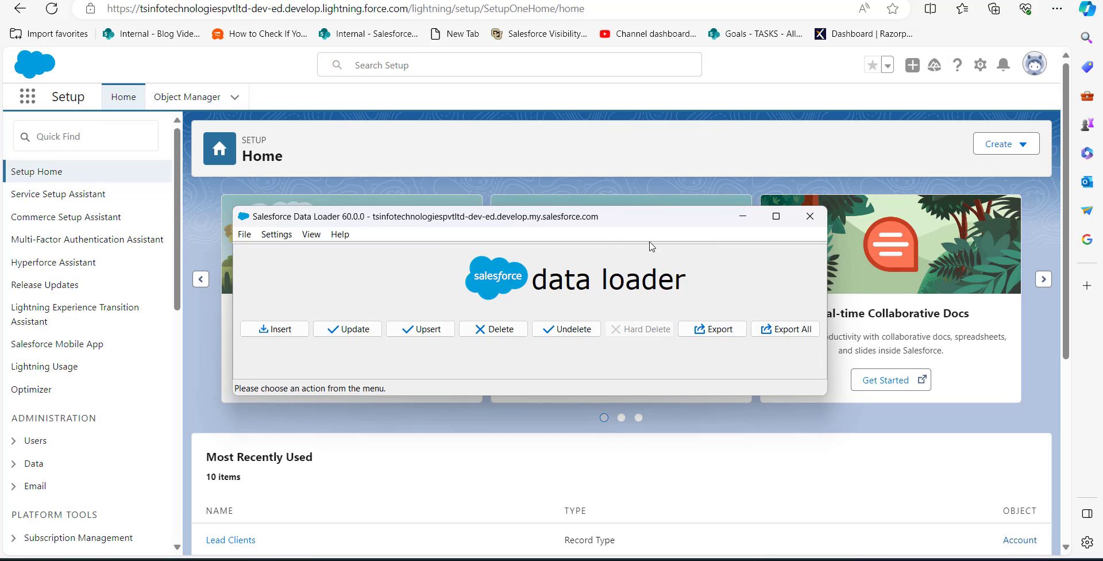
# Step: Set up a User export with target file extractusersdata.csv
pyautogui.click(719, 332)
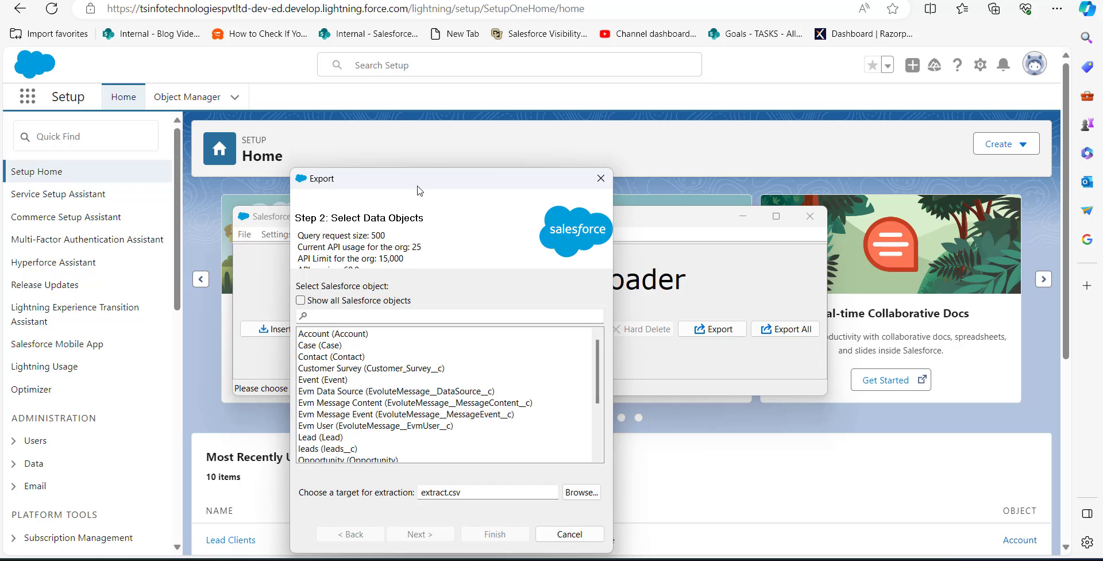
pyautogui.moveTo(447, 180); pyautogui.dragTo(508, 110)
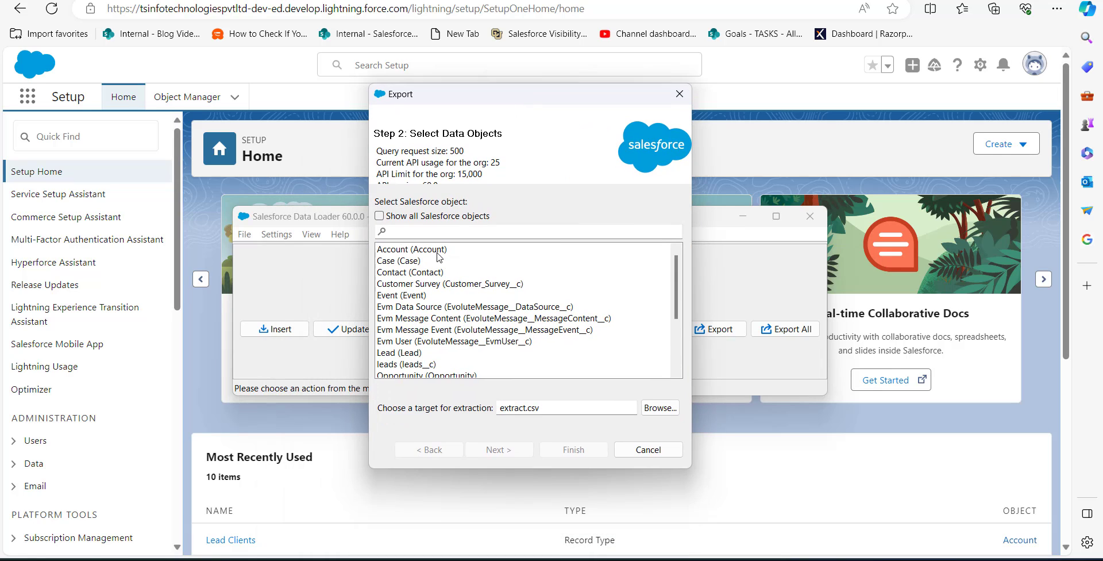
pyautogui.click(434, 231)
pyautogui.write('user')
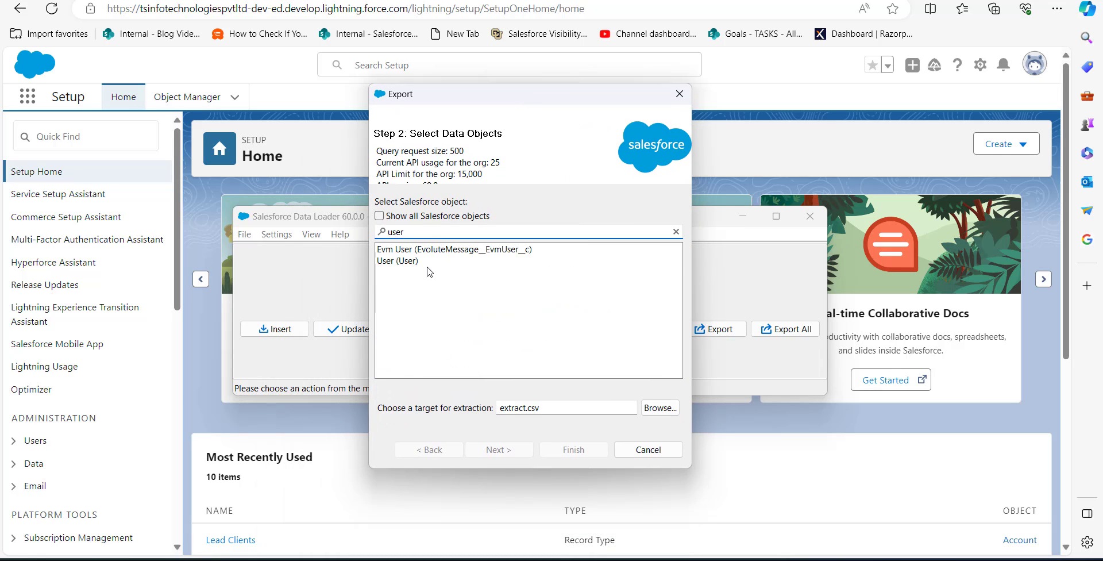
pyautogui.click(423, 262)
pyautogui.click(528, 408)
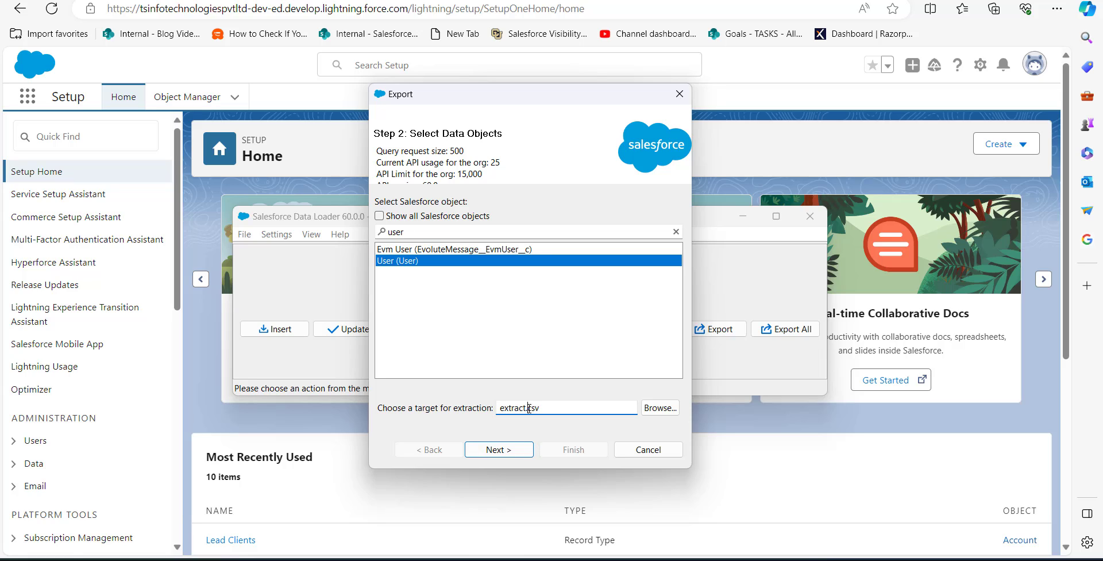
pyautogui.doubleClick(526, 408)
pyautogui.write('usersdata.')
pyautogui.click(504, 454)
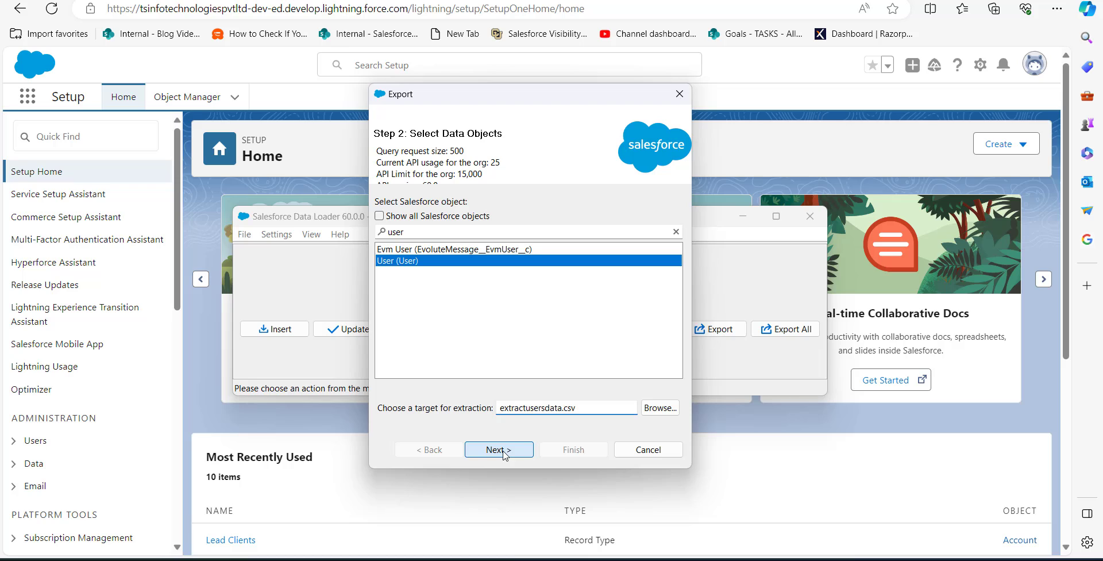
# Step: Query the Id and Name fields, export the 26 users, and open the result in Excel
pyautogui.click(358, 310)
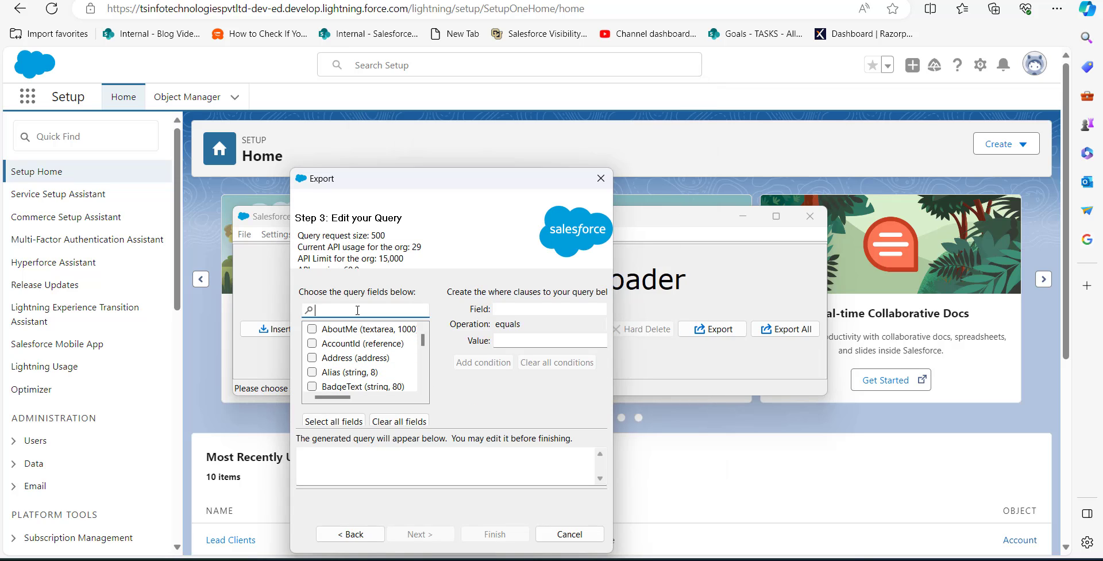
pyautogui.write('id')
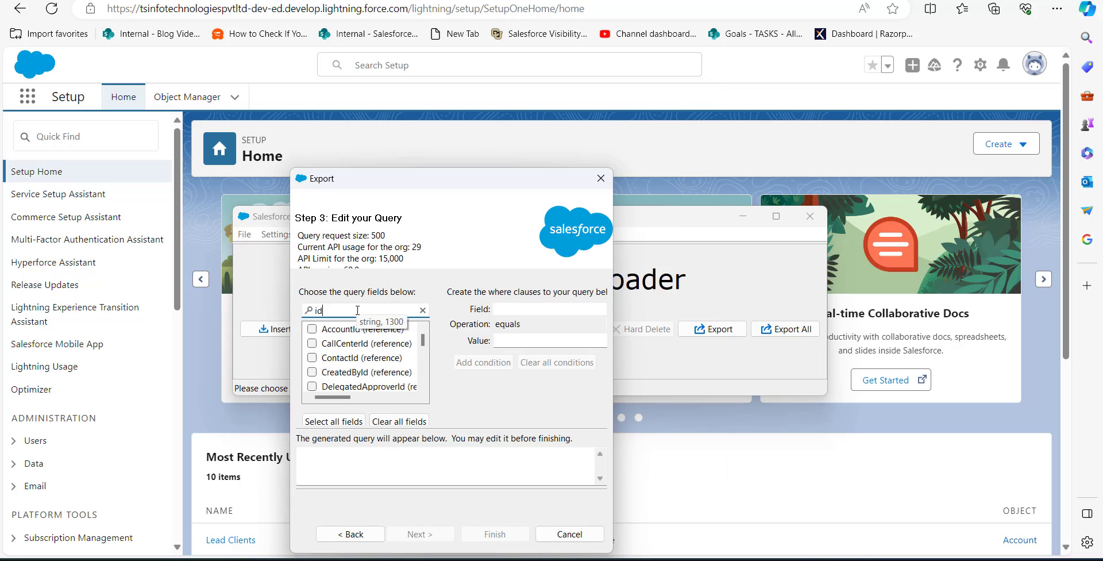
pyautogui.press('Return')
pyautogui.write('Name')
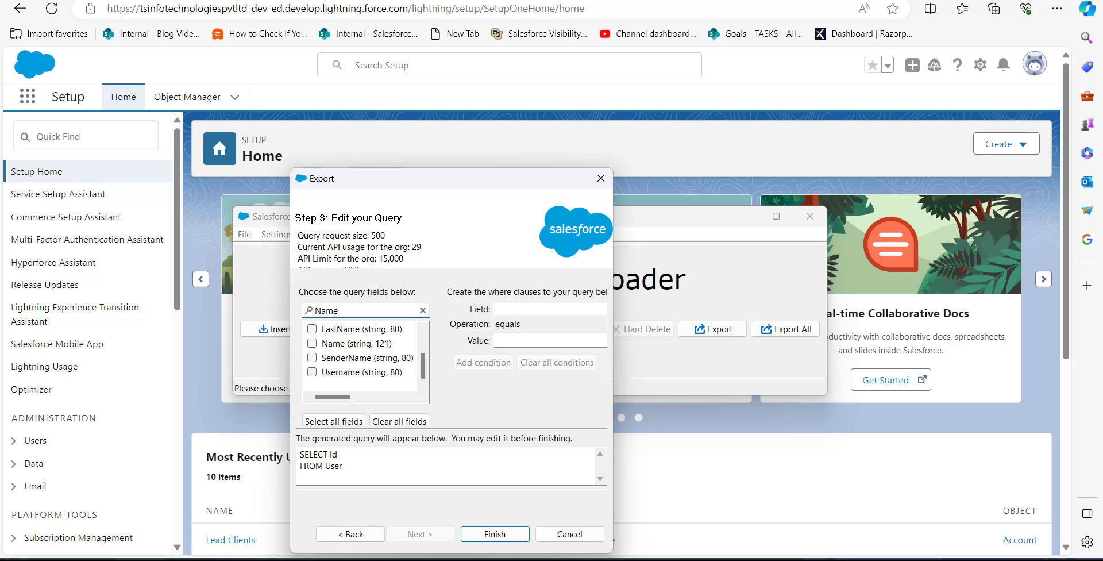
pyautogui.press('Return')
pyautogui.moveTo(496, 189); pyautogui.dragTo(606, 61)
pyautogui.click(594, 408)
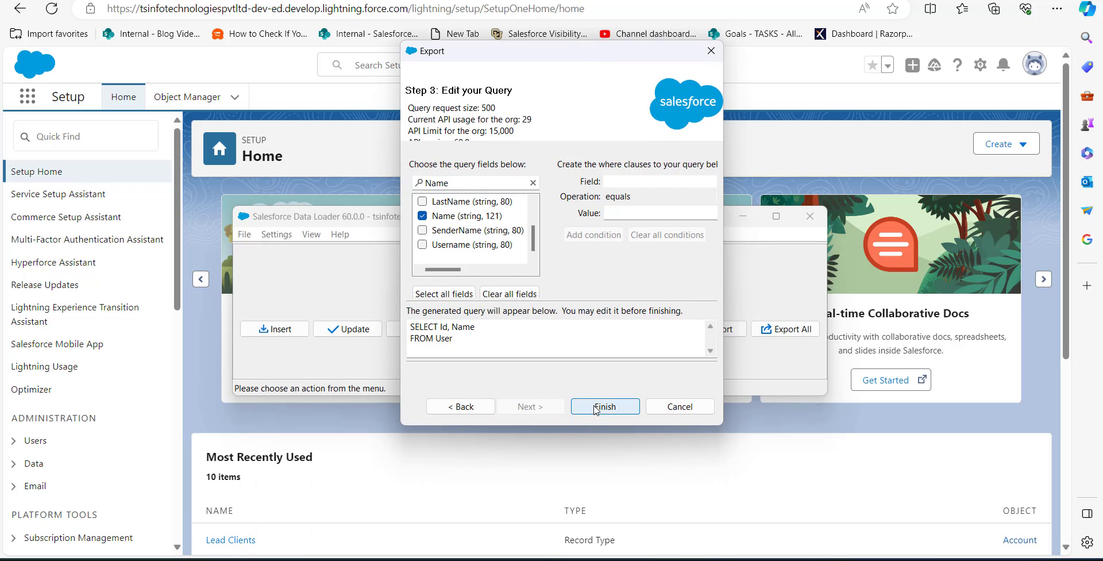
pyautogui.click(588, 326)
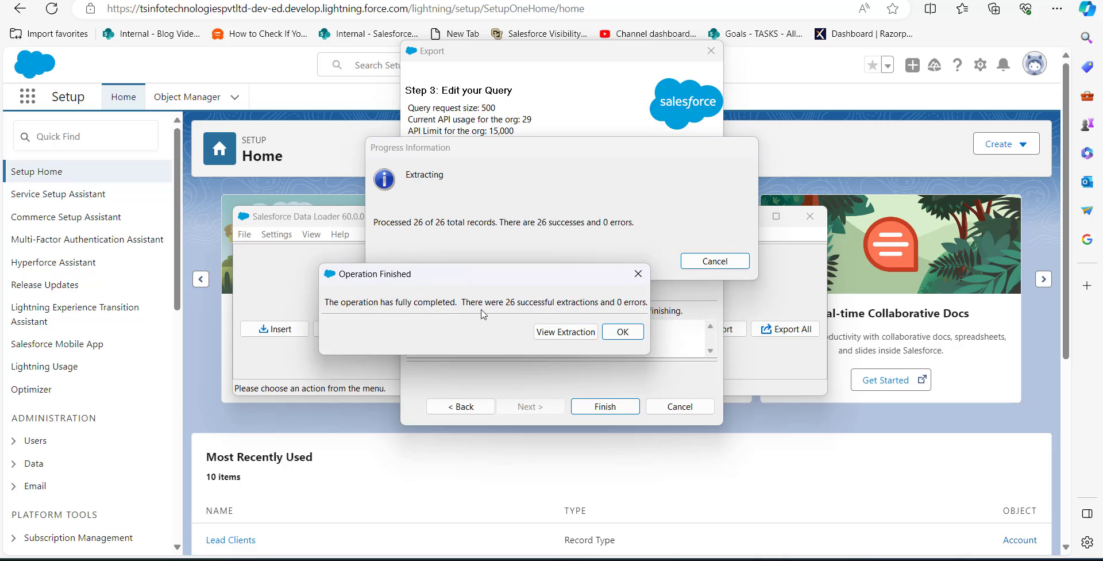
pyautogui.click(569, 333)
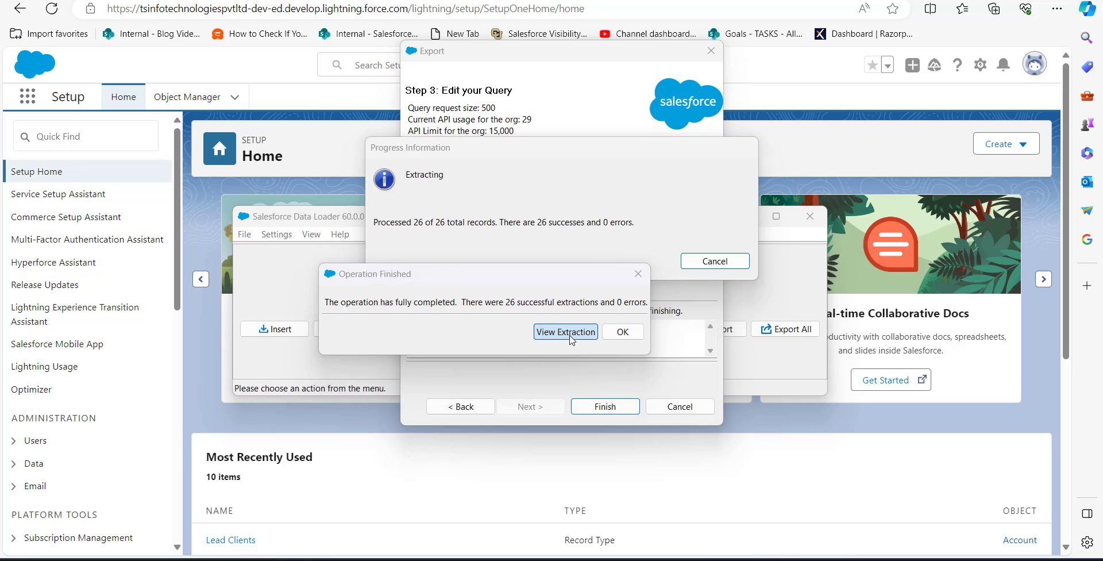
pyautogui.click(389, 390)
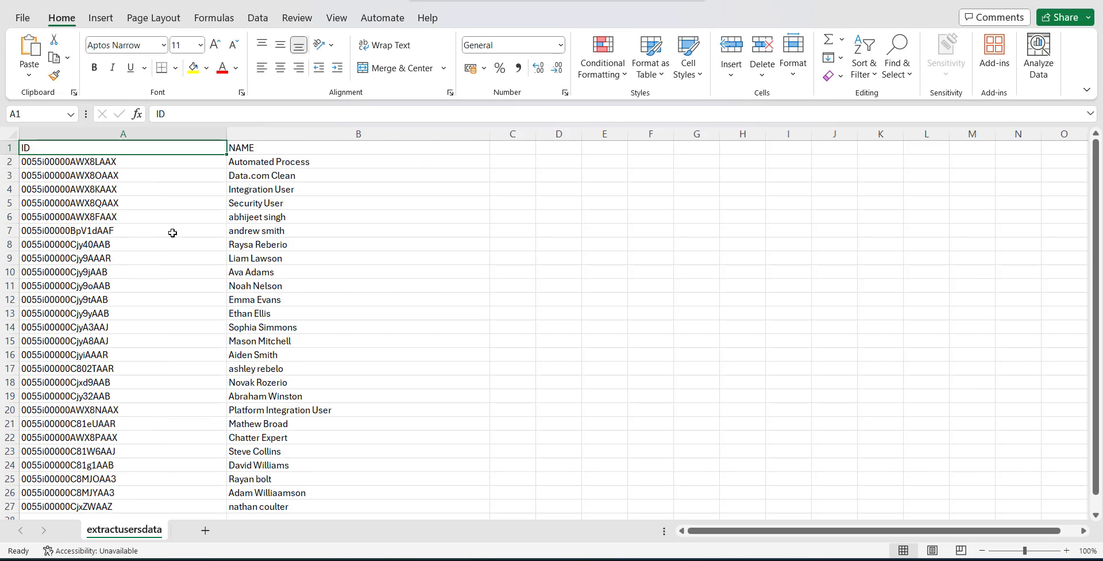
# Step: Copy the user ID from A6 into OwnerID cells D2 through D6
pyautogui.click(136, 221)
pyautogui.hotkey('ctrl', 'c')
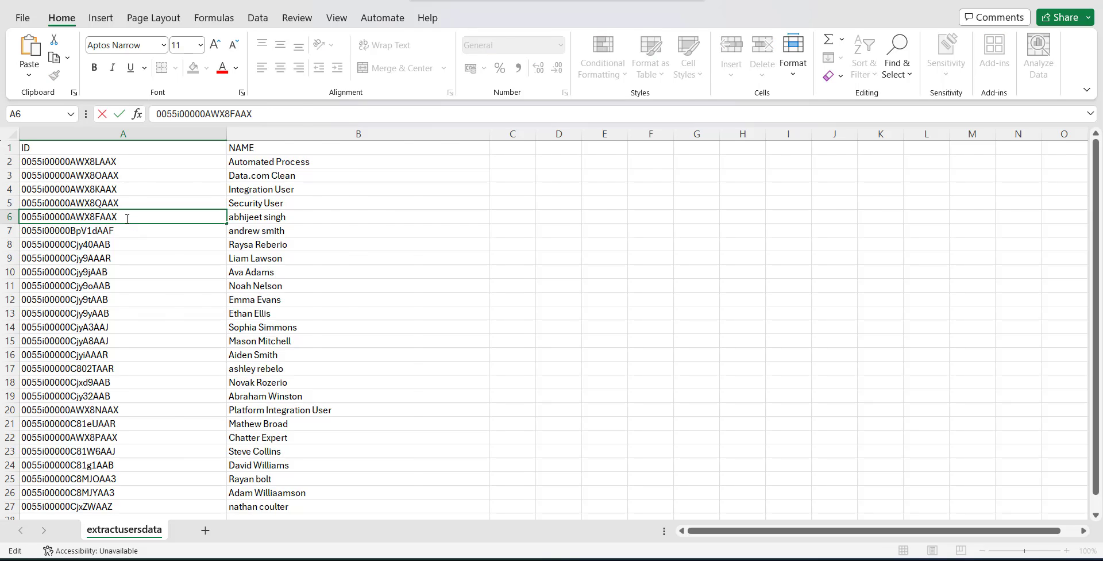
pyautogui.hotkey('alt', 'Tab')
pyautogui.hotkey('ctrl', 'v')
pyautogui.moveTo(518, 168); pyautogui.dragTo(505, 218)
pyautogui.click(506, 267)
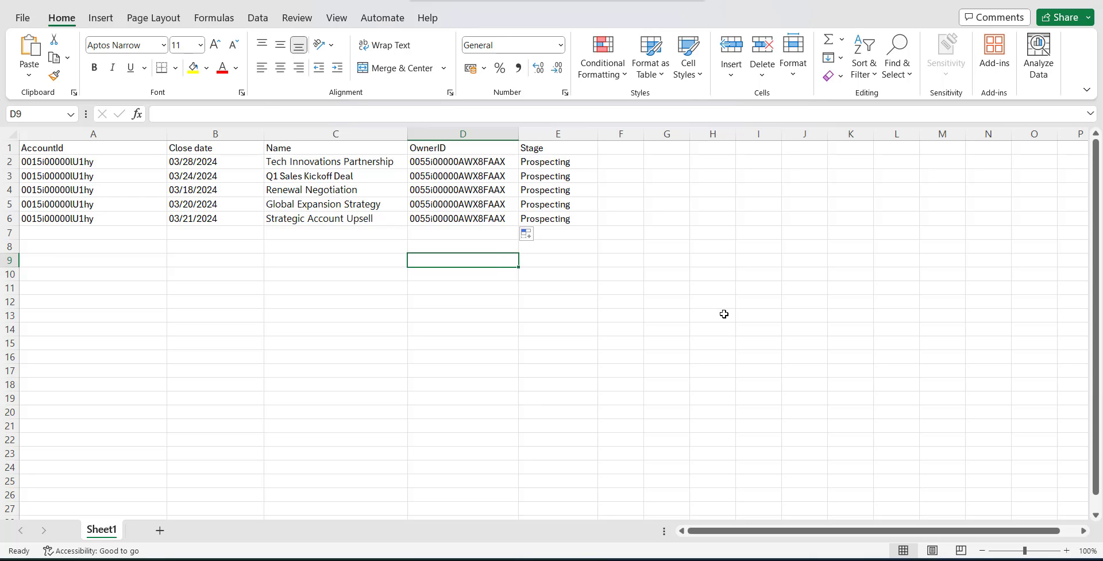
# Step: Save the opportunity workbook and close Data Loader's finished export viewer and dialogs
pyautogui.click(23, 18)
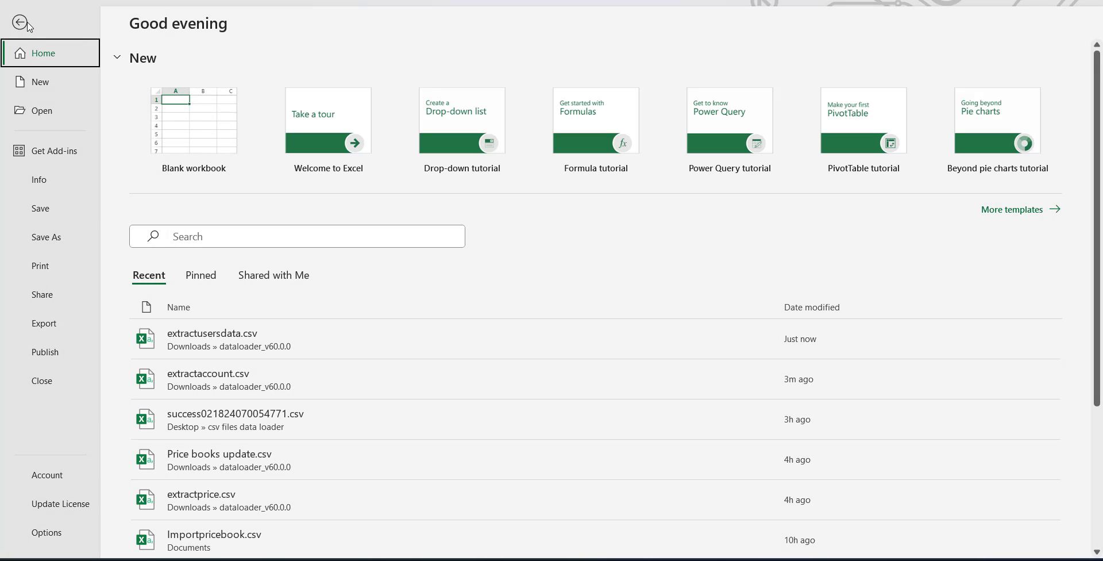
pyautogui.click(52, 213)
pyautogui.press('Escape')
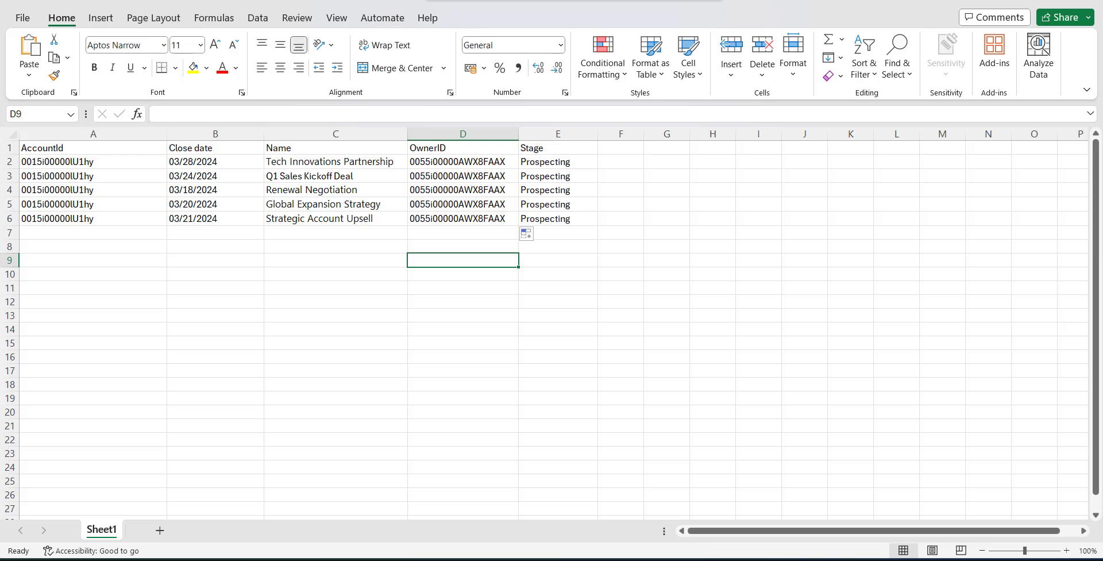
pyautogui.click(719, 543)
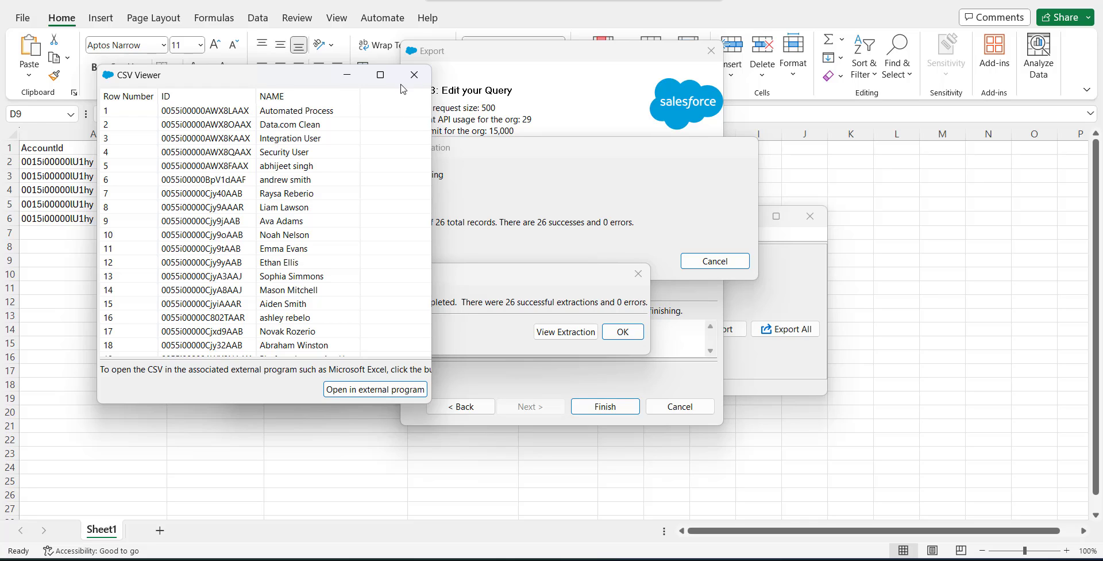
pyautogui.press('Escape')
pyautogui.click(620, 331)
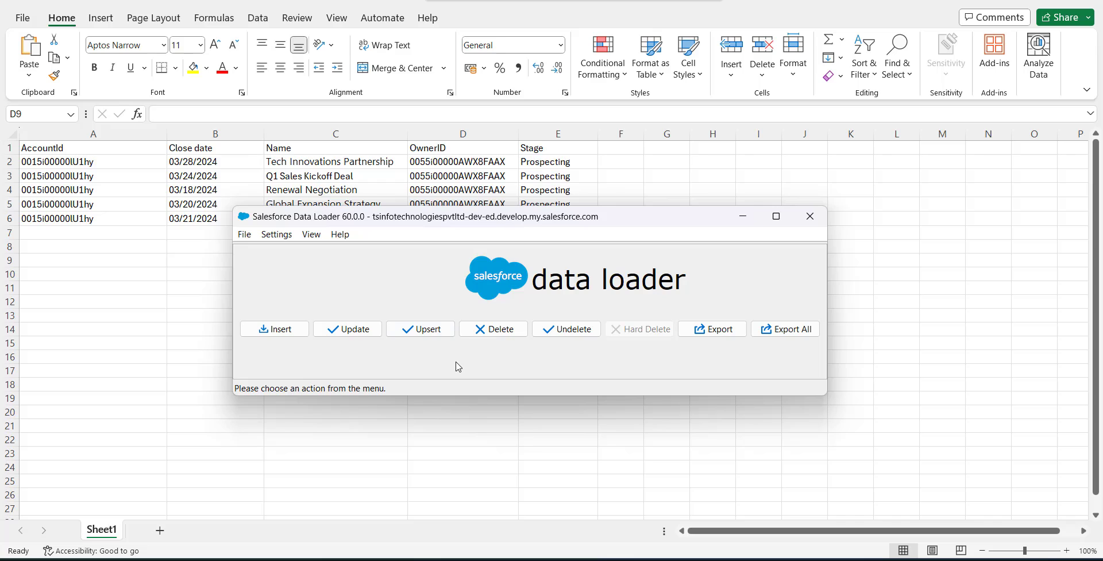
# Step: Start an Insert and choose Opportunity from the full Salesforce object list
pyautogui.click(410, 334)
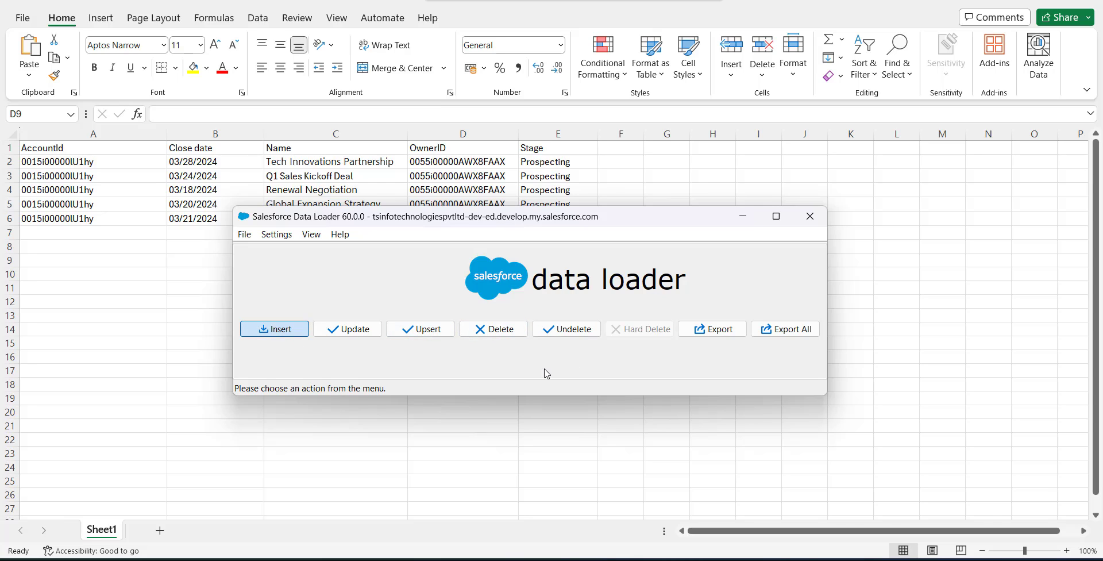
pyautogui.click(291, 329)
pyautogui.moveTo(450, 180); pyautogui.dragTo(471, 128)
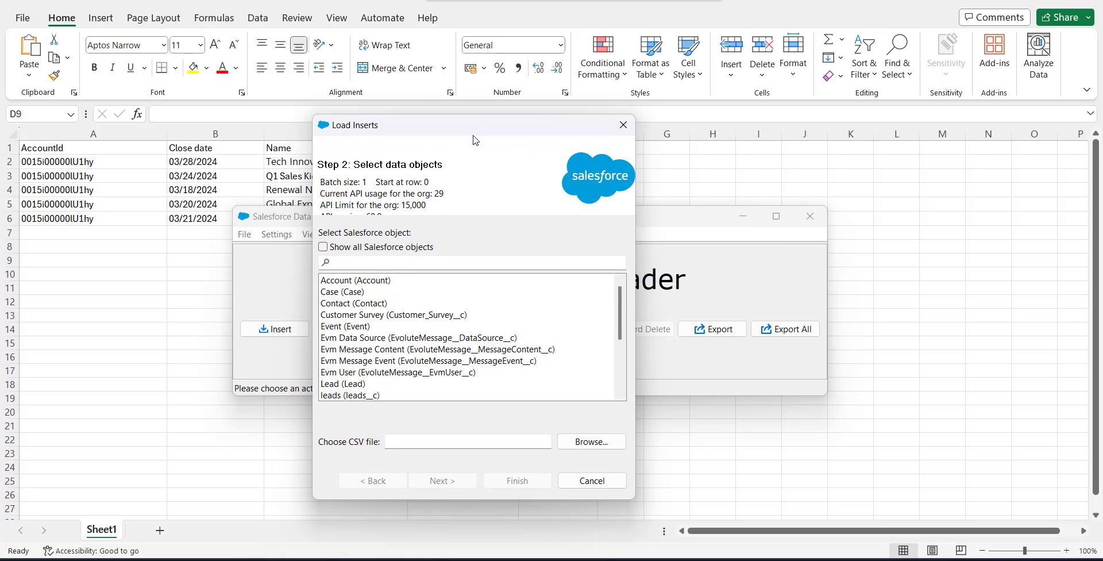
pyautogui.click(323, 248)
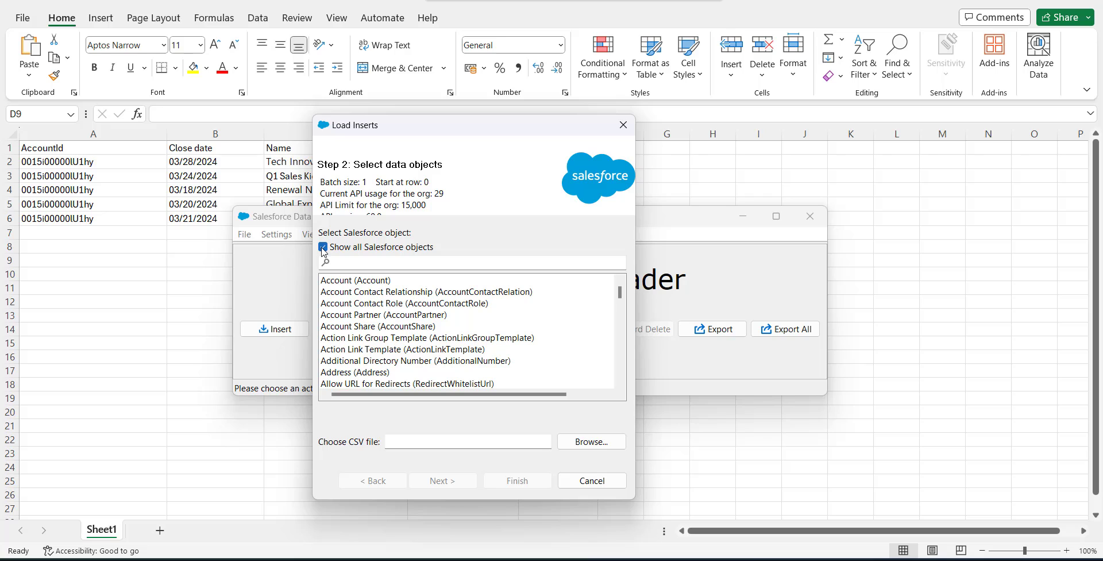
pyautogui.click(390, 260)
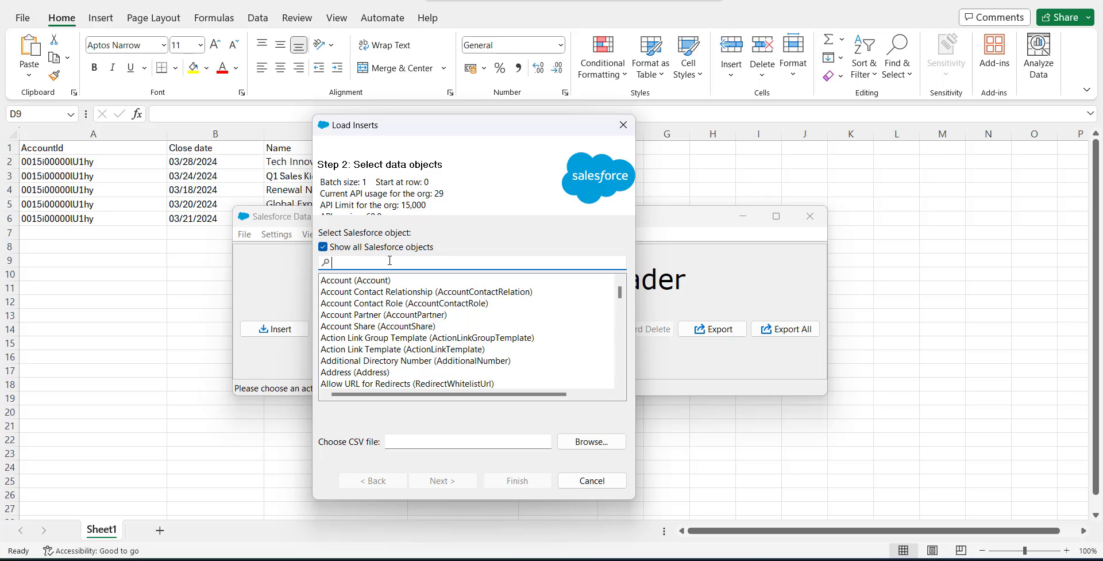
pyautogui.write('Oppor')
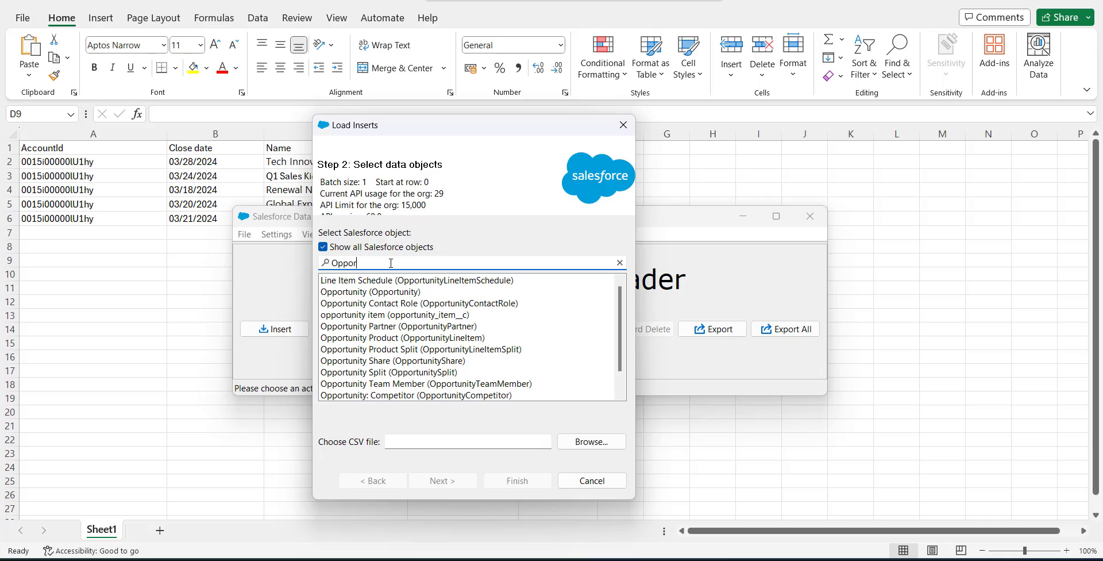
pyautogui.click(402, 291)
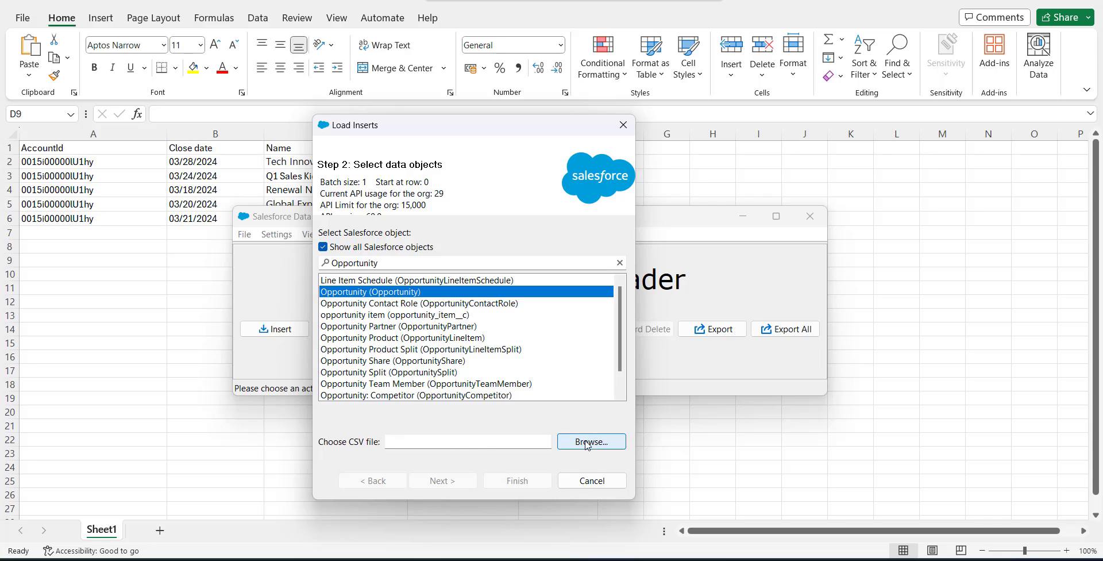
# Step: Select the Import new opportunites CSV and acknowledge its 5 rows to reach mapping
pyautogui.click(587, 442)
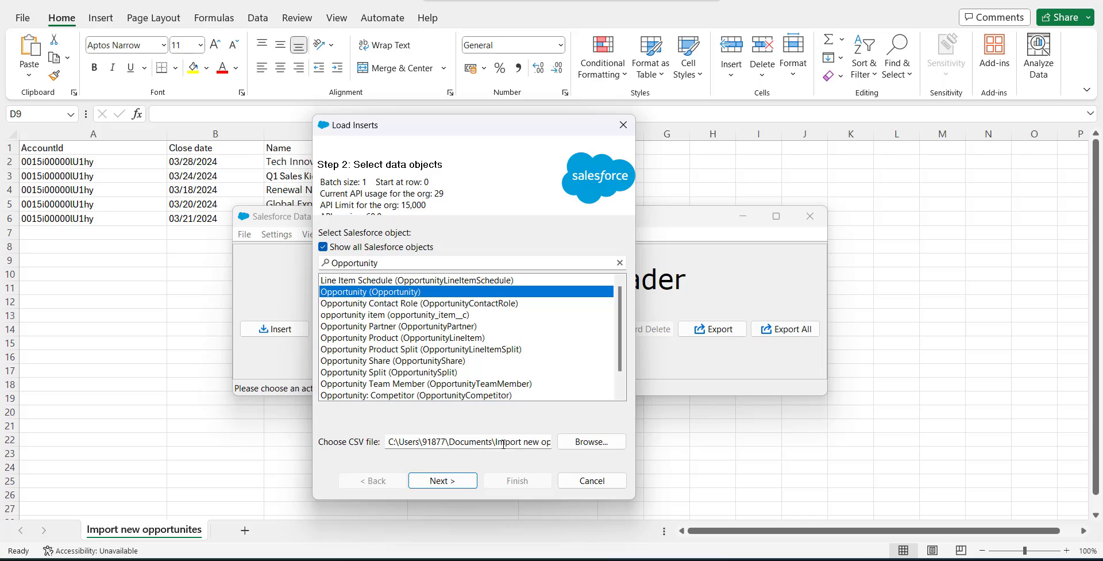
pyautogui.click(468, 482)
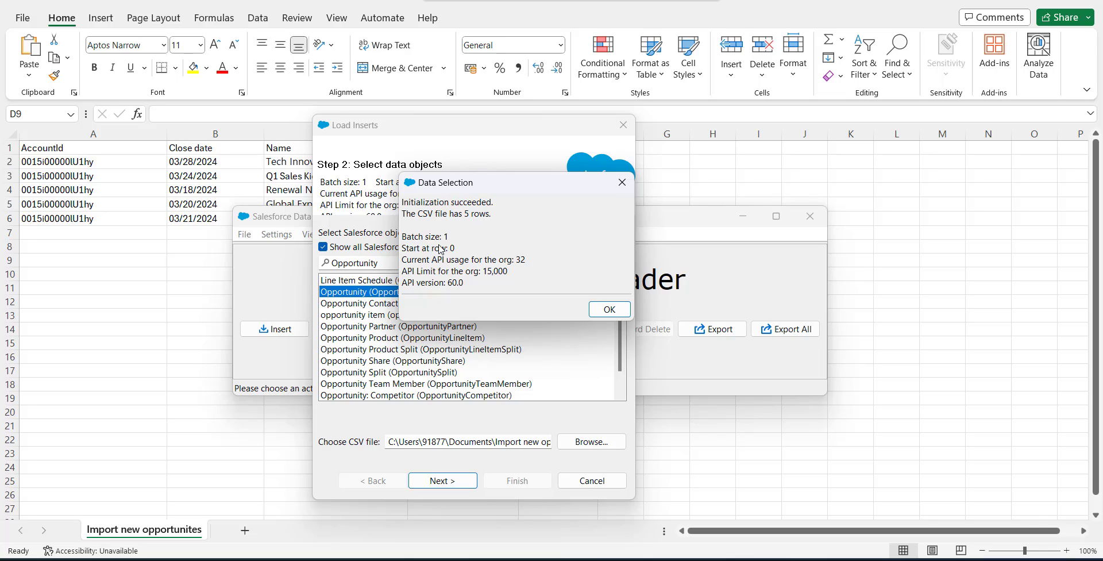
pyautogui.click(609, 310)
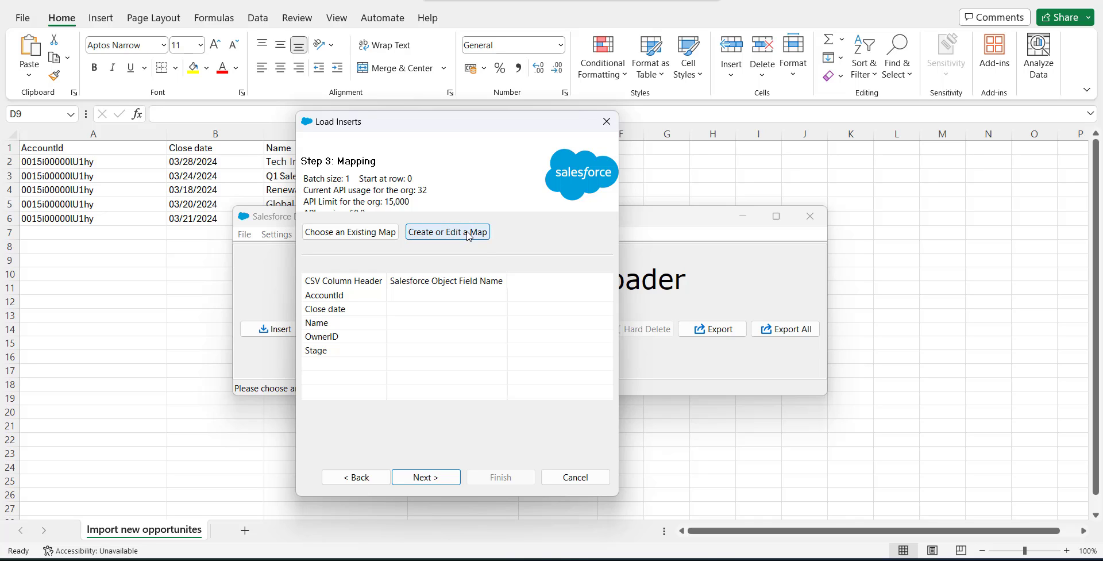
# Step: Auto-match the CSV columns to AccountId, CloseDate, Name, OwnerId and StageName and accept the map
pyautogui.click(469, 233)
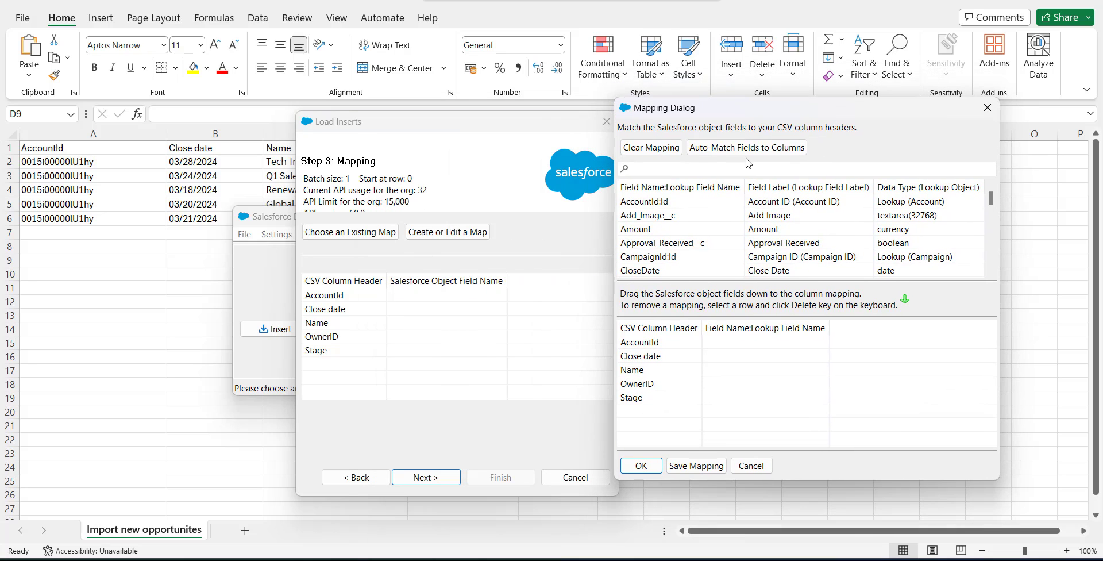
pyautogui.click(738, 147)
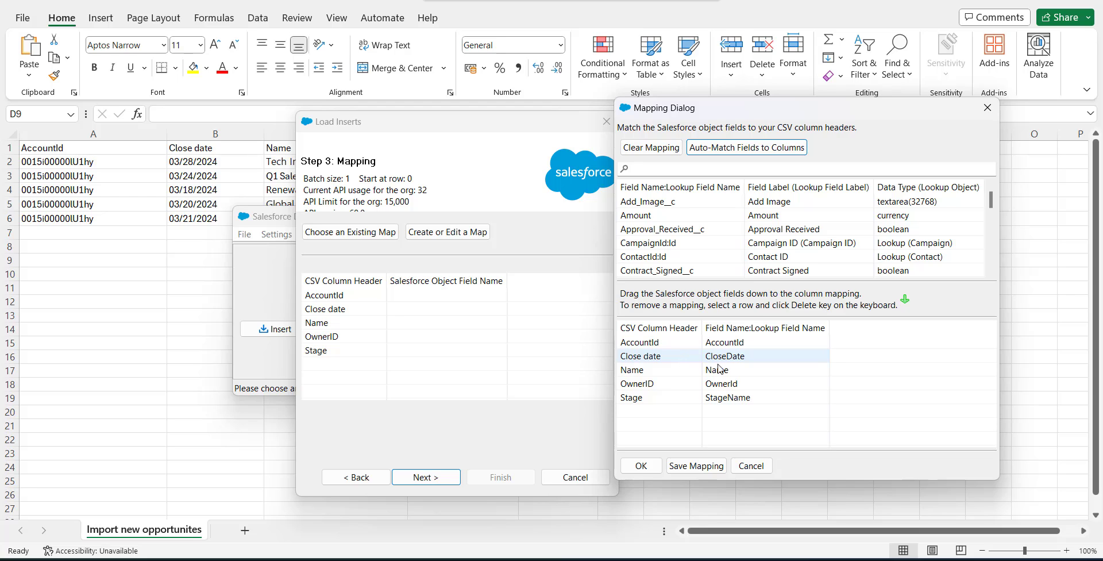
pyautogui.click(631, 471)
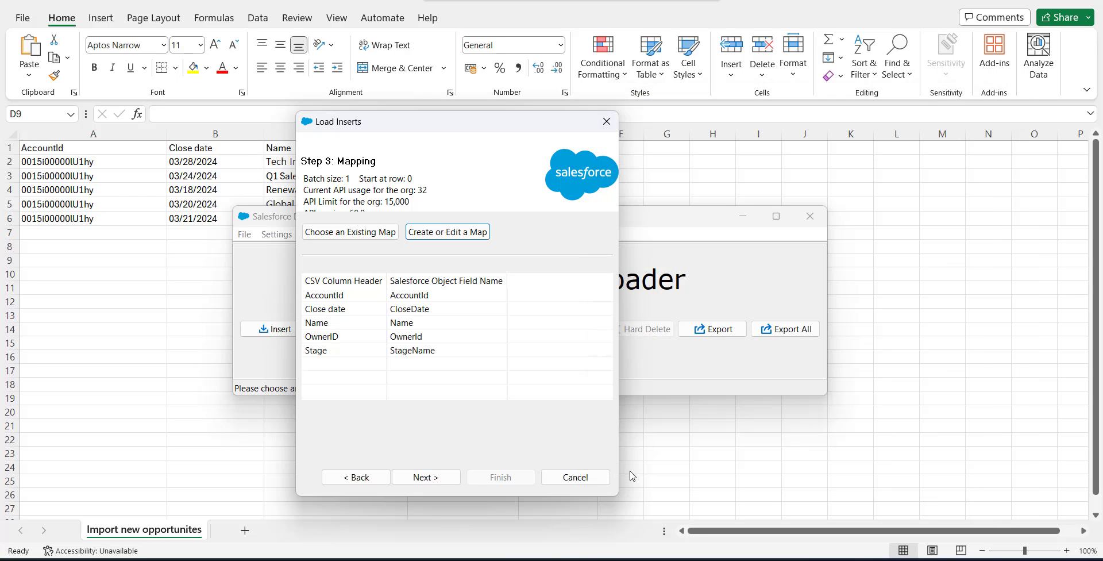
pyautogui.click(428, 476)
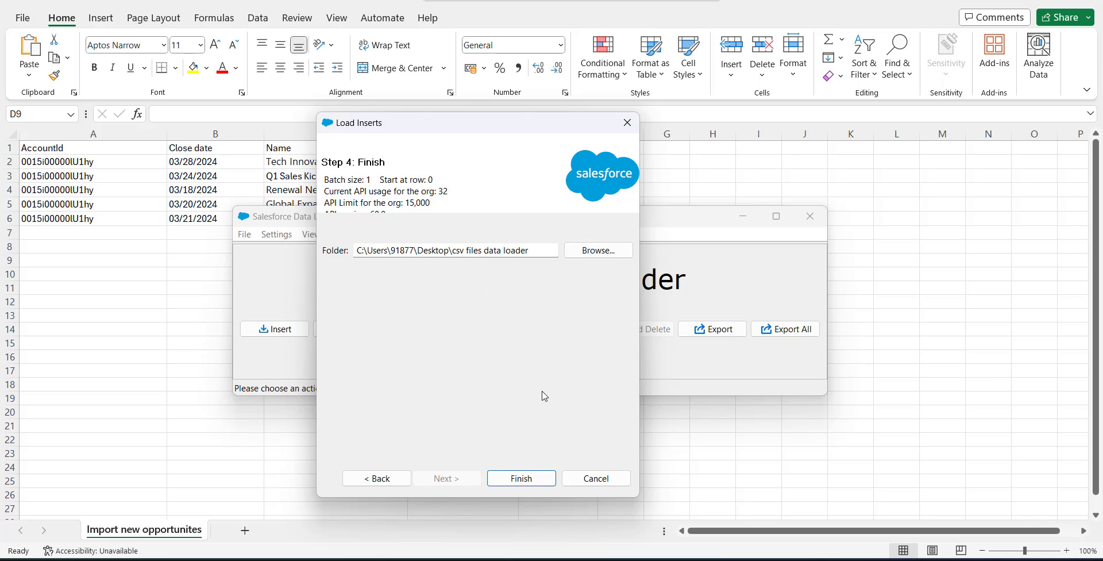
# Step: Run the Opportunity insert, check the 5 successes with 0 errors, and close the wizard
pyautogui.click(527, 479)
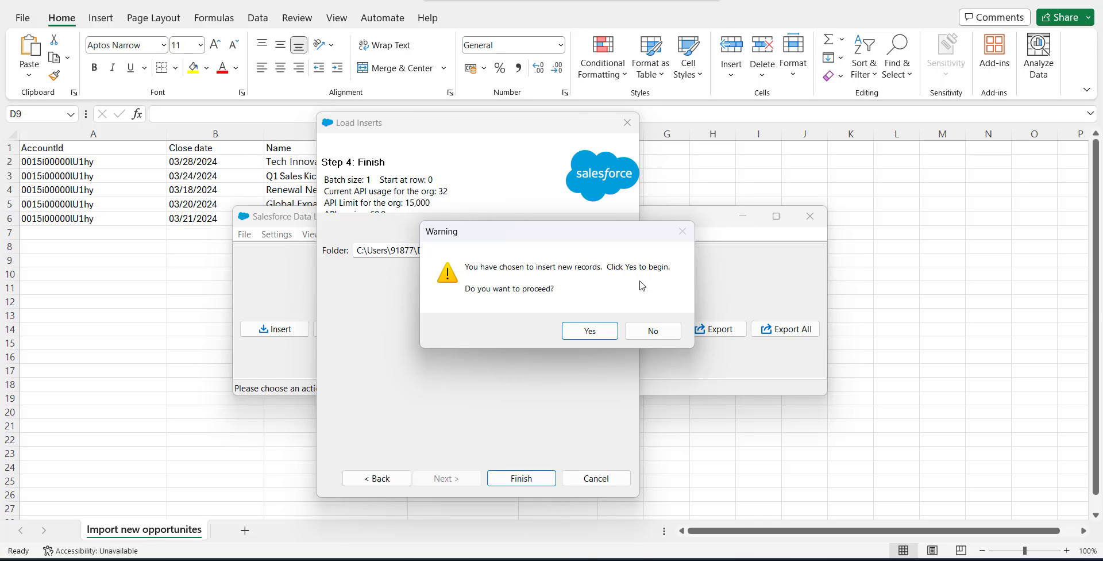
pyautogui.click(590, 332)
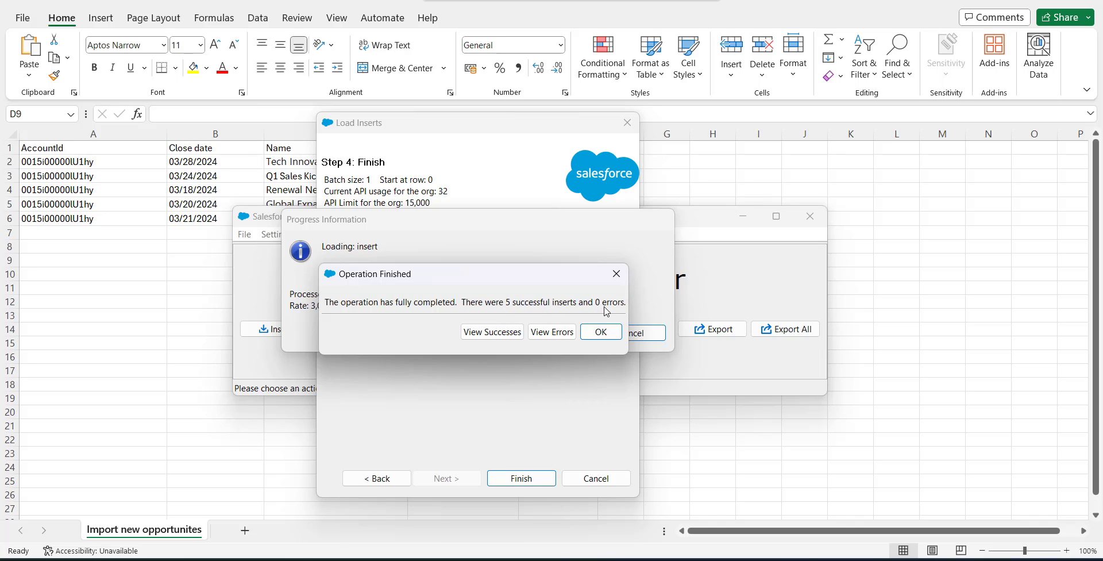
pyautogui.click(475, 336)
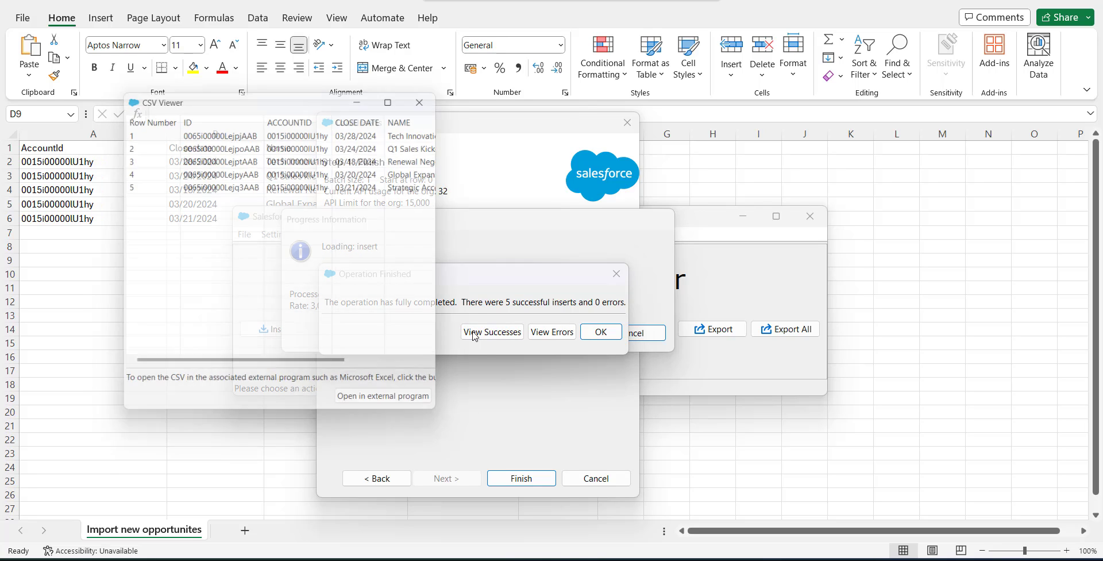
pyautogui.moveTo(590, 308); pyautogui.dragTo(875, 311)
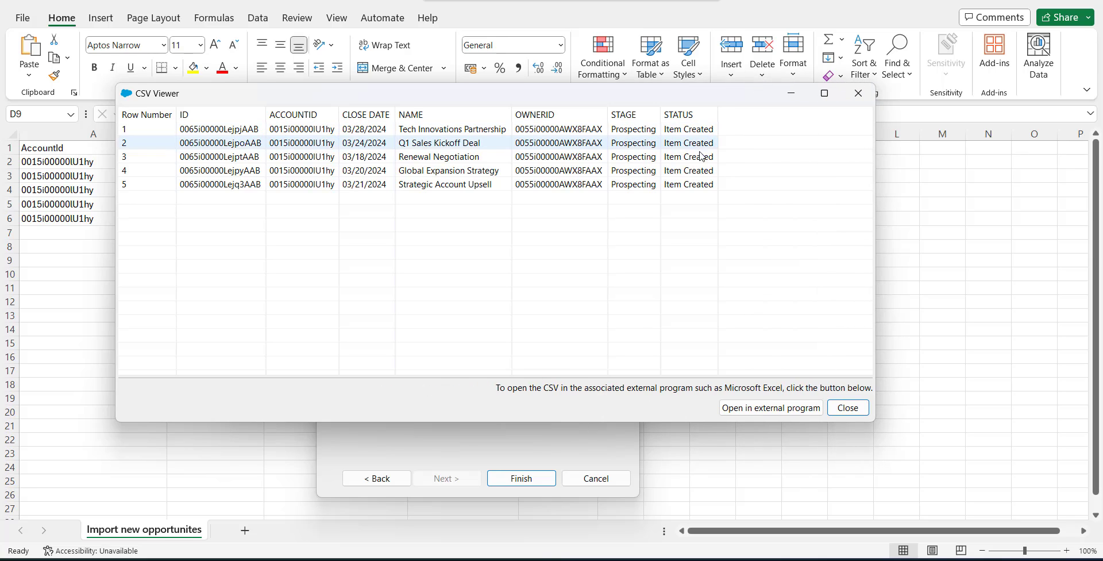
pyautogui.click(598, 481)
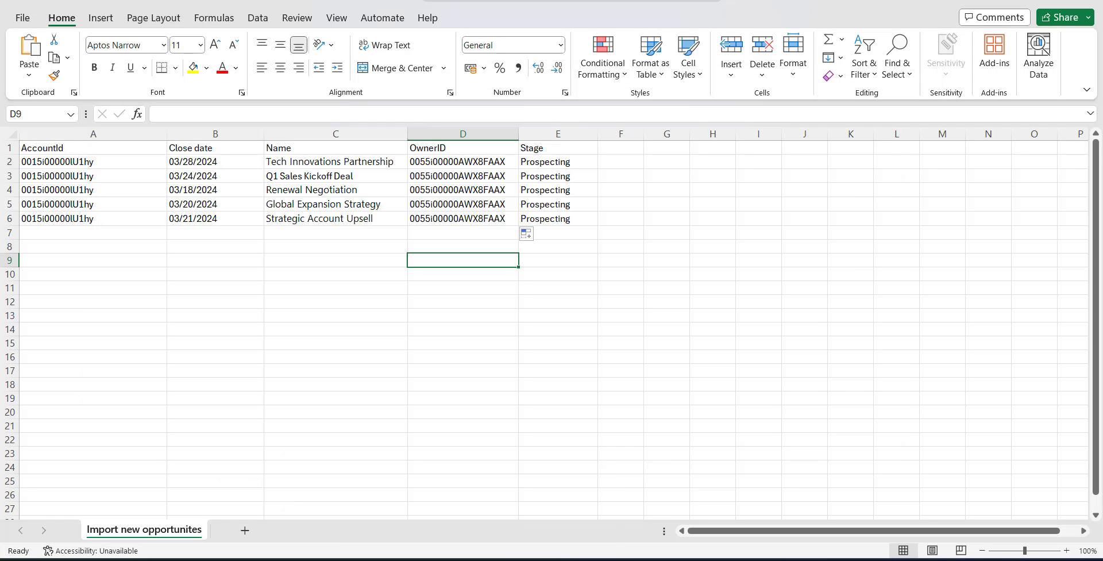
# Step: In Salesforce, open Opportunities via the App Launcher search 'oppor' and select the New This Week list view
pyautogui.hotkey('alt', 'Tab')
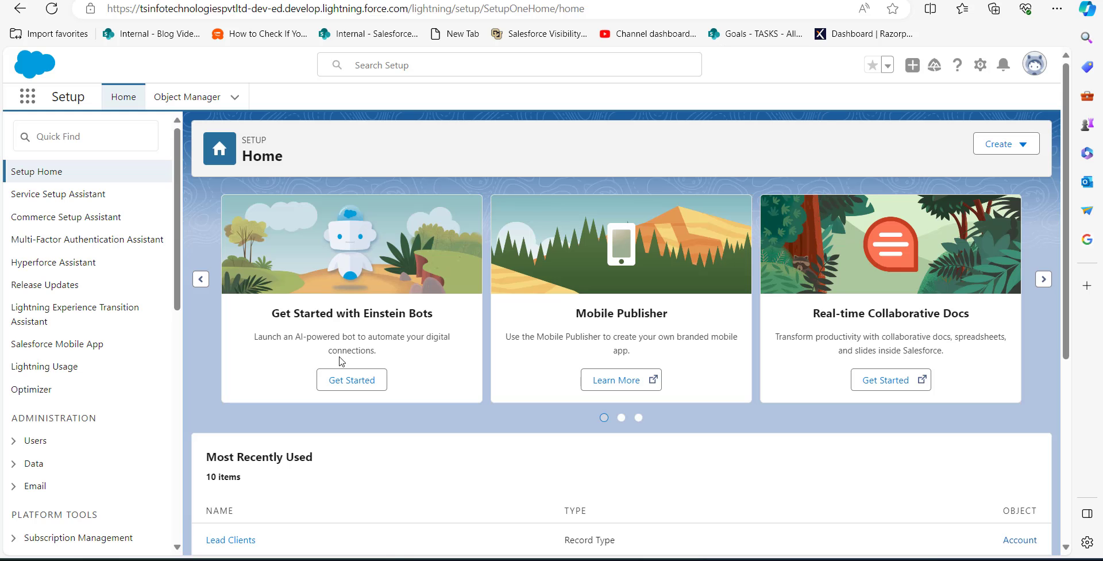
pyautogui.click(31, 105)
pyautogui.write('oppor')
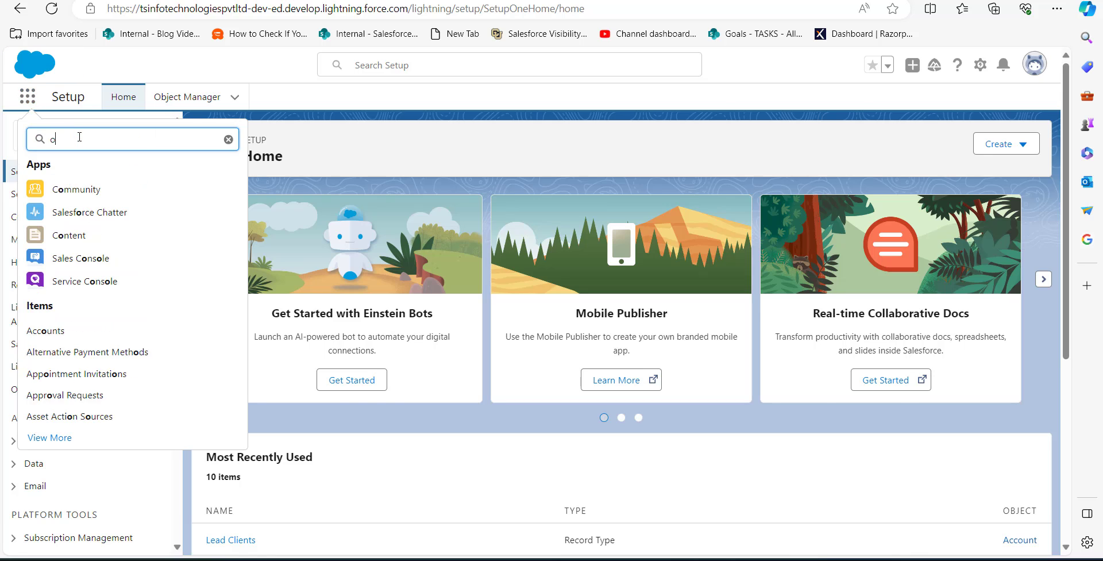
pyautogui.press('Return')
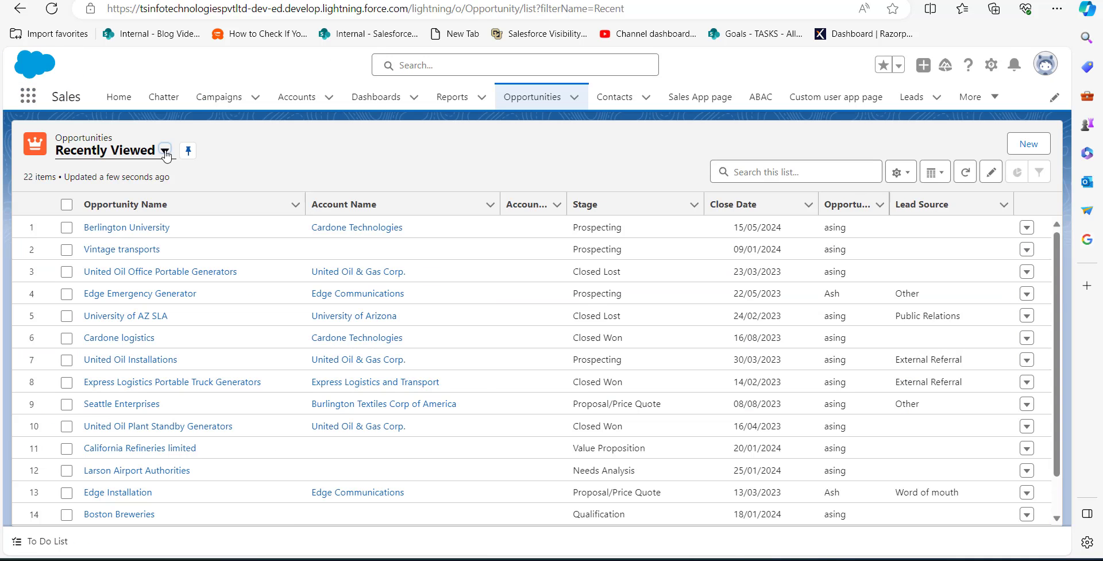
pyautogui.click(165, 151)
pyautogui.click(138, 257)
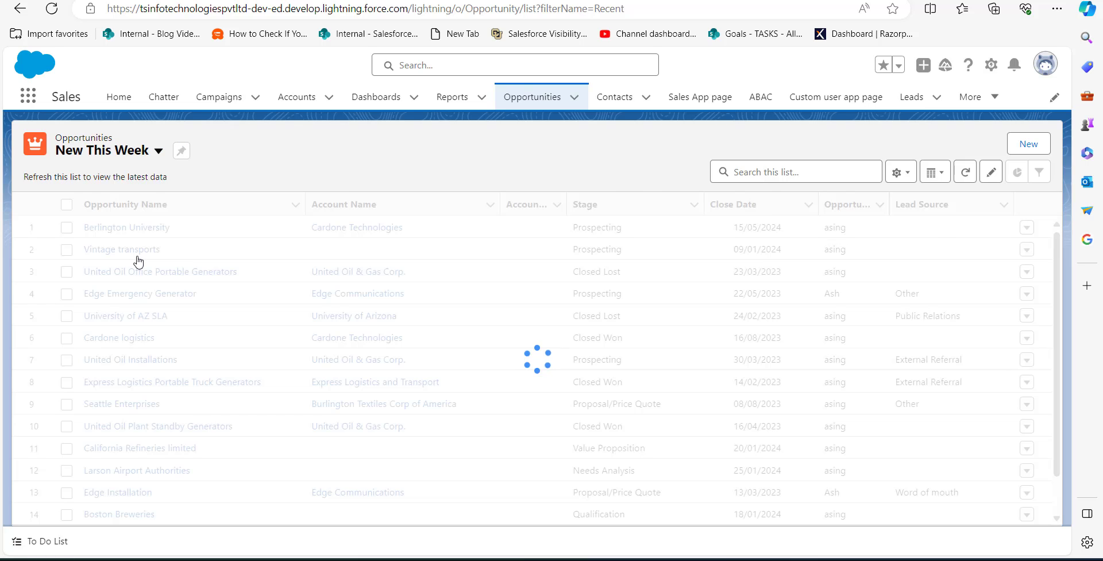